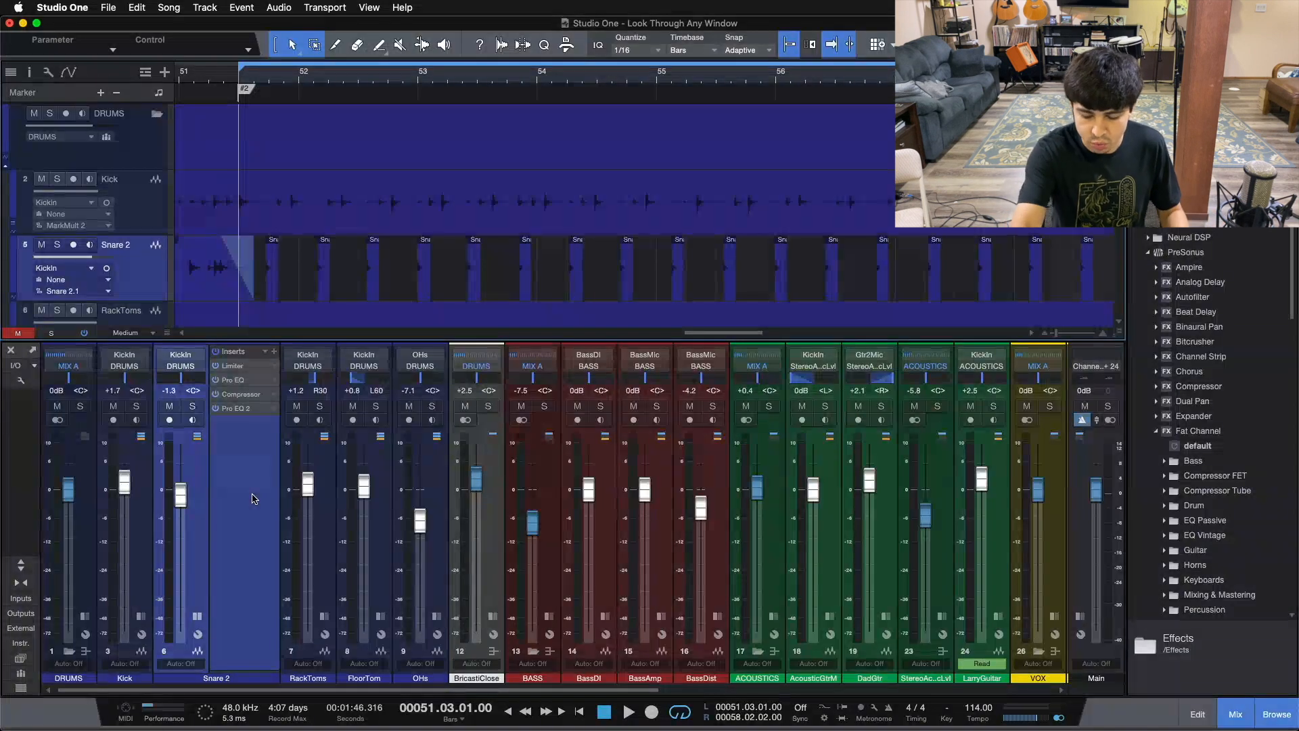
Play back the section with the DRUMS group soloed, and unsolo every drum channel except Snare 2
{"action": "key", "text": "space"}
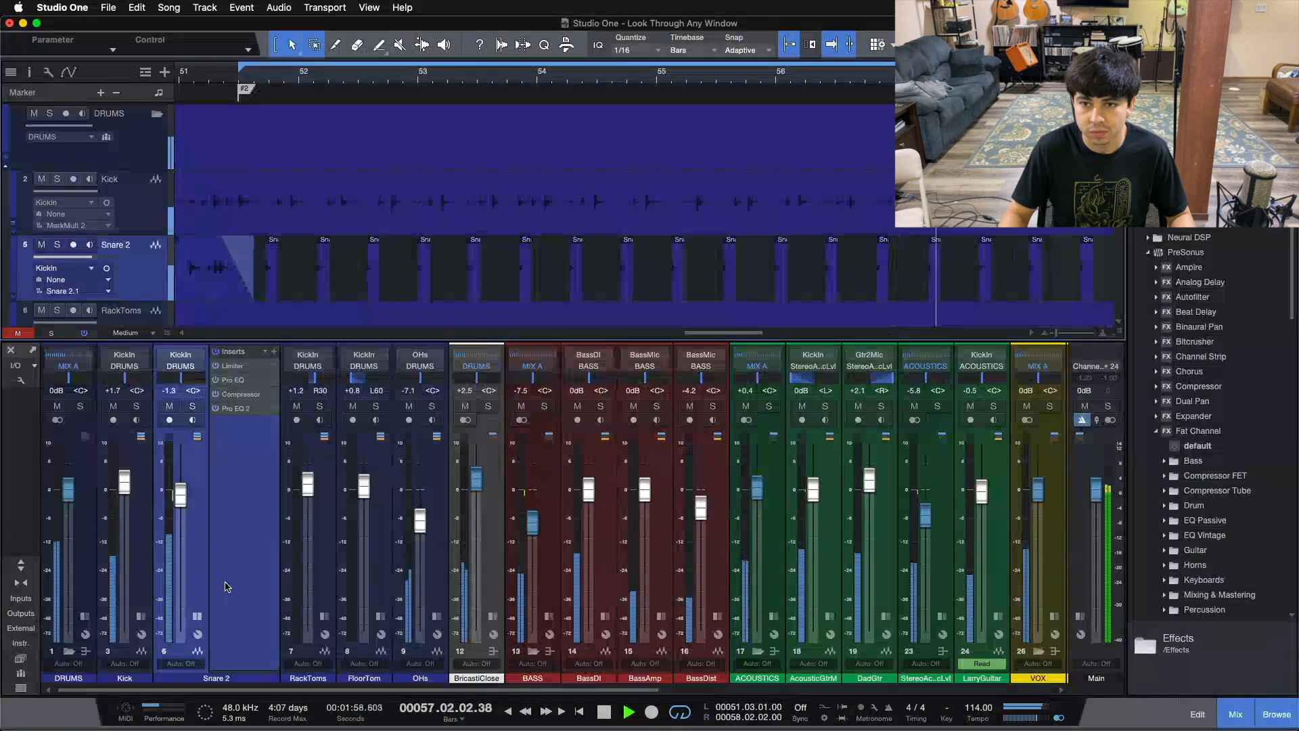
{"action": "left_click", "coordinate": [80, 407]}
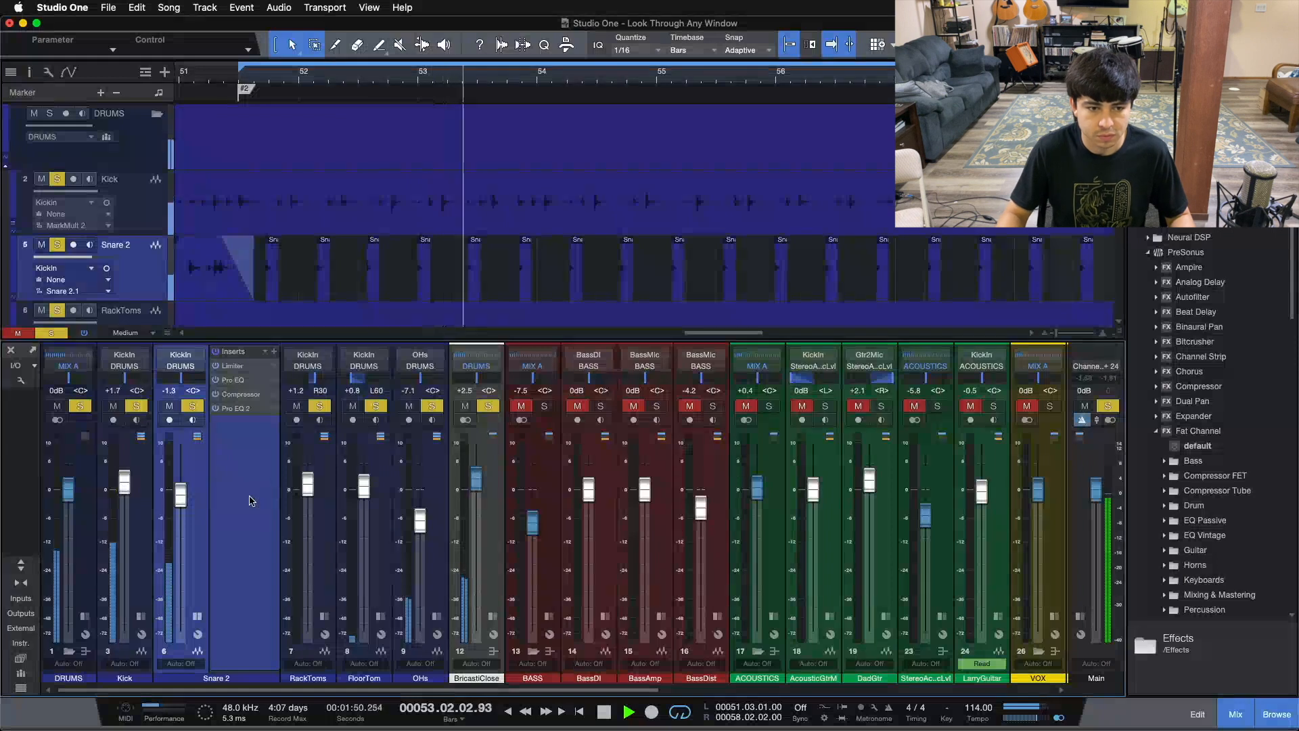
{"action": "left_click", "coordinate": [488, 405]}
{"action": "left_click", "coordinate": [431, 406]}
{"action": "left_click", "coordinate": [376, 405]}
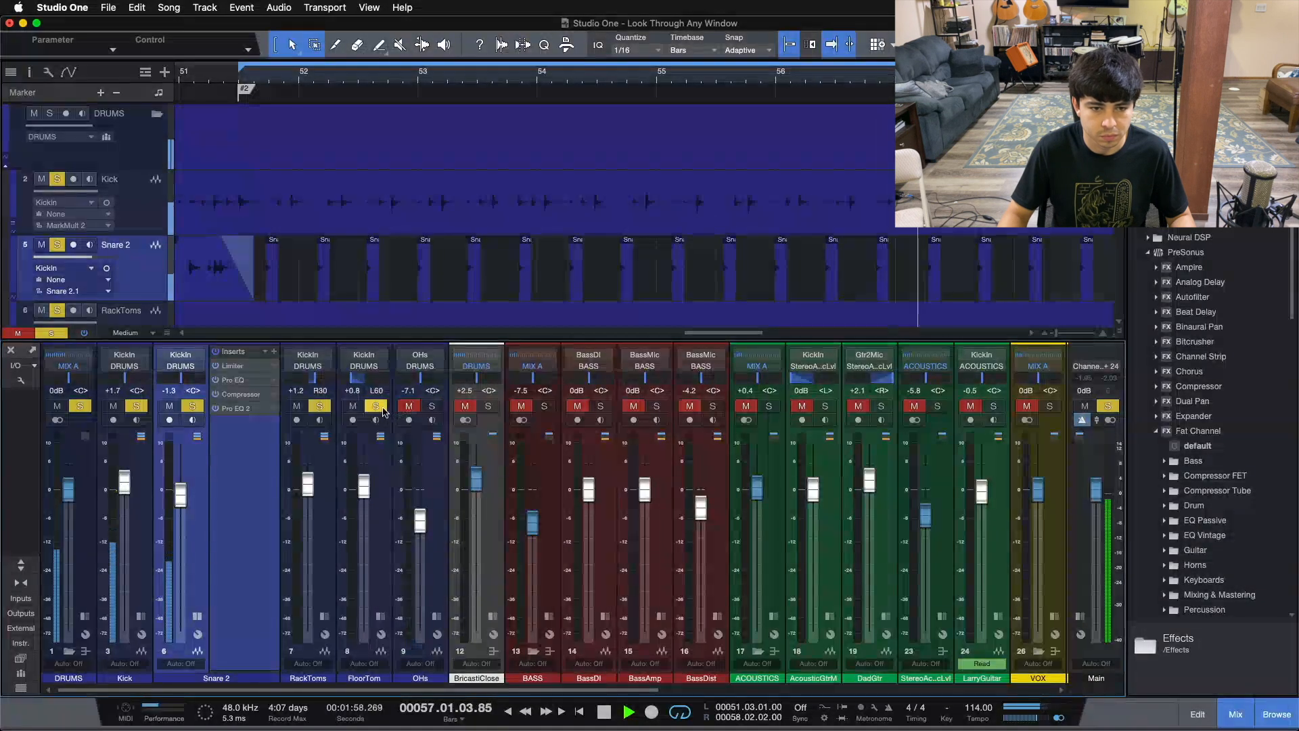
{"action": "left_click", "coordinate": [320, 405]}
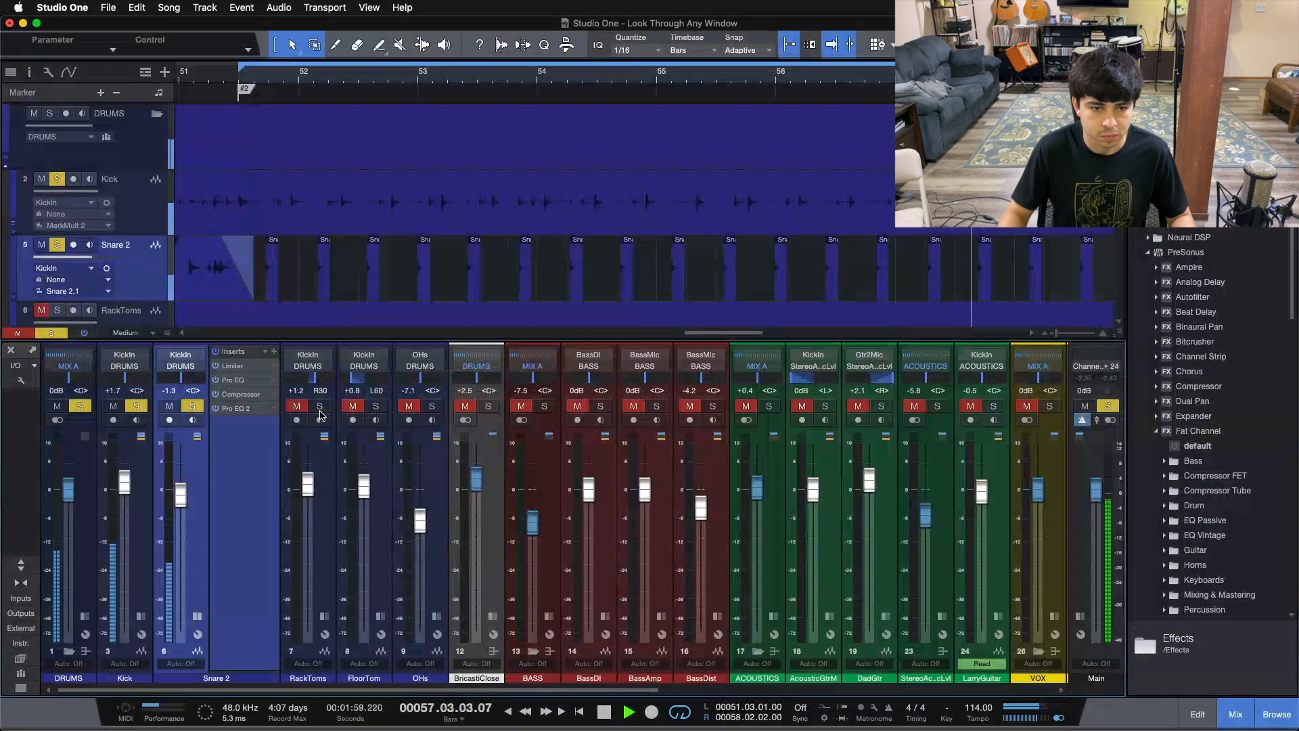
{"action": "left_click", "coordinate": [134, 406]}
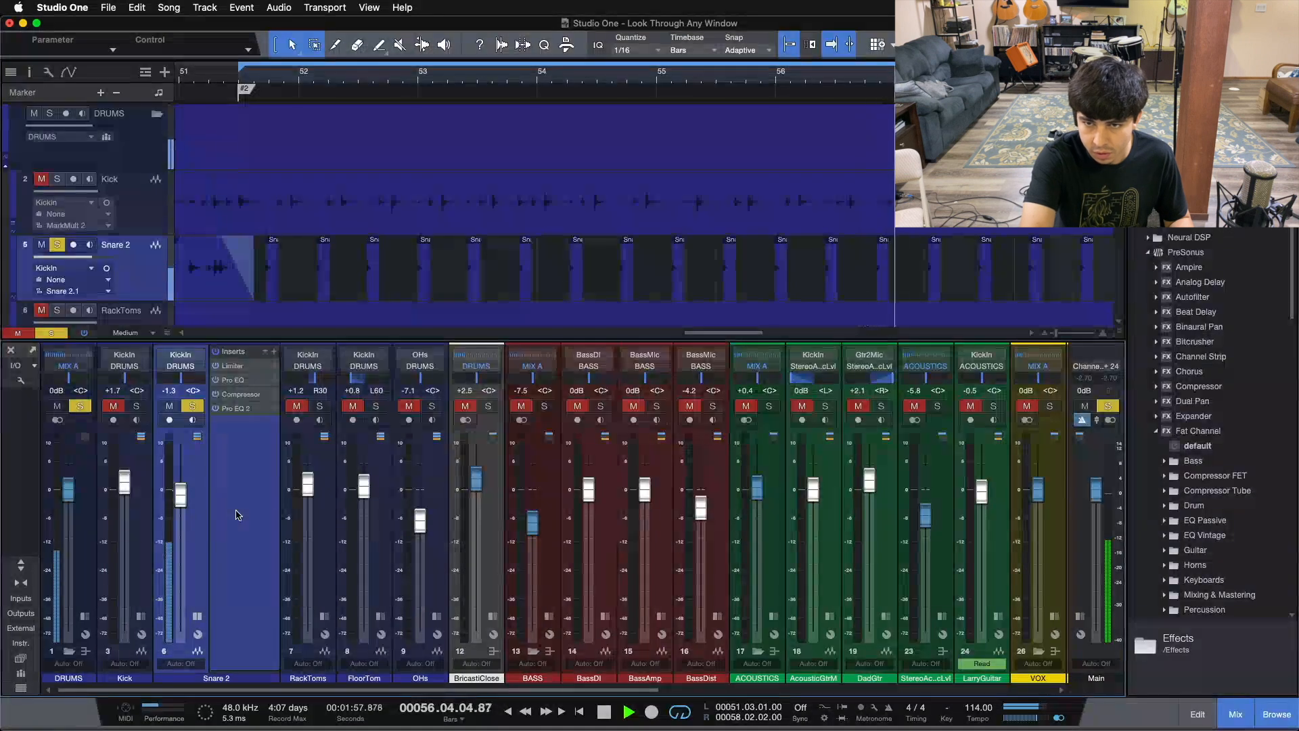
{"action": "key", "text": "space"}
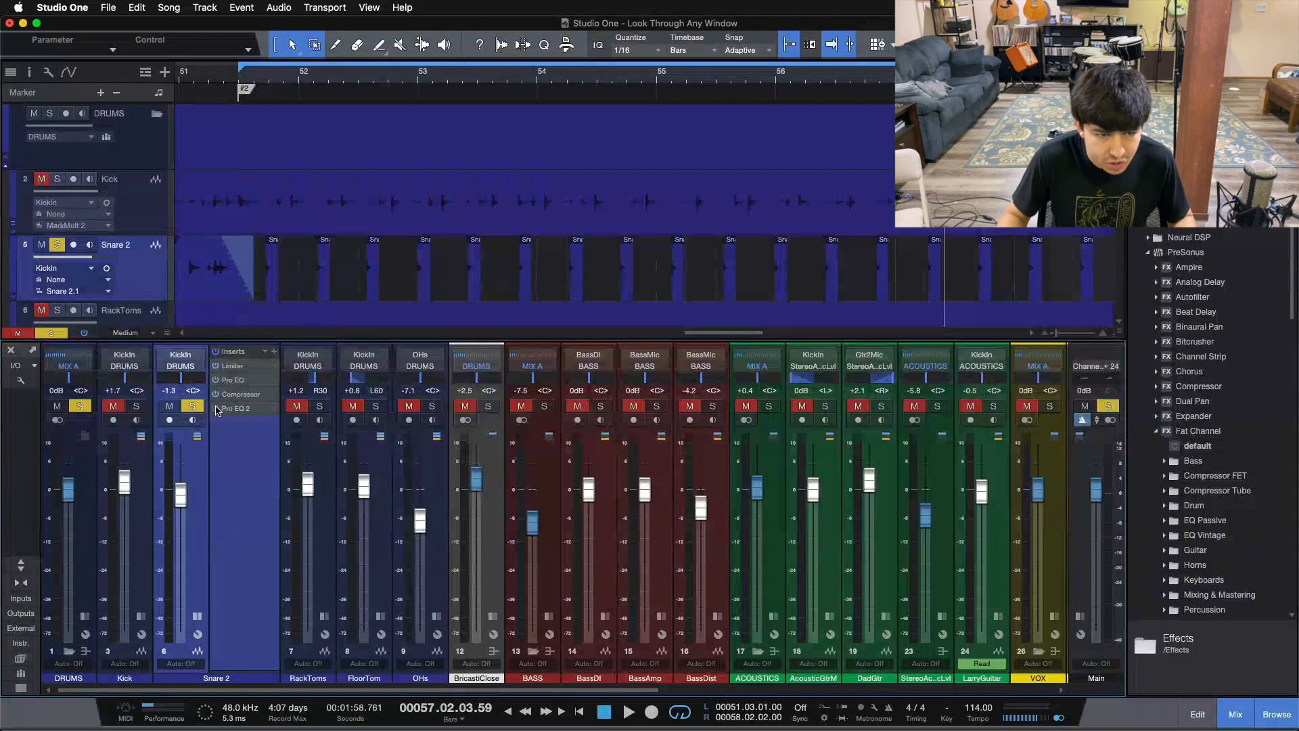
Open the first Pro EQ on Snare 2 and disable its HMF, MF and HF bands
{"action": "double_click", "coordinate": [234, 381]}
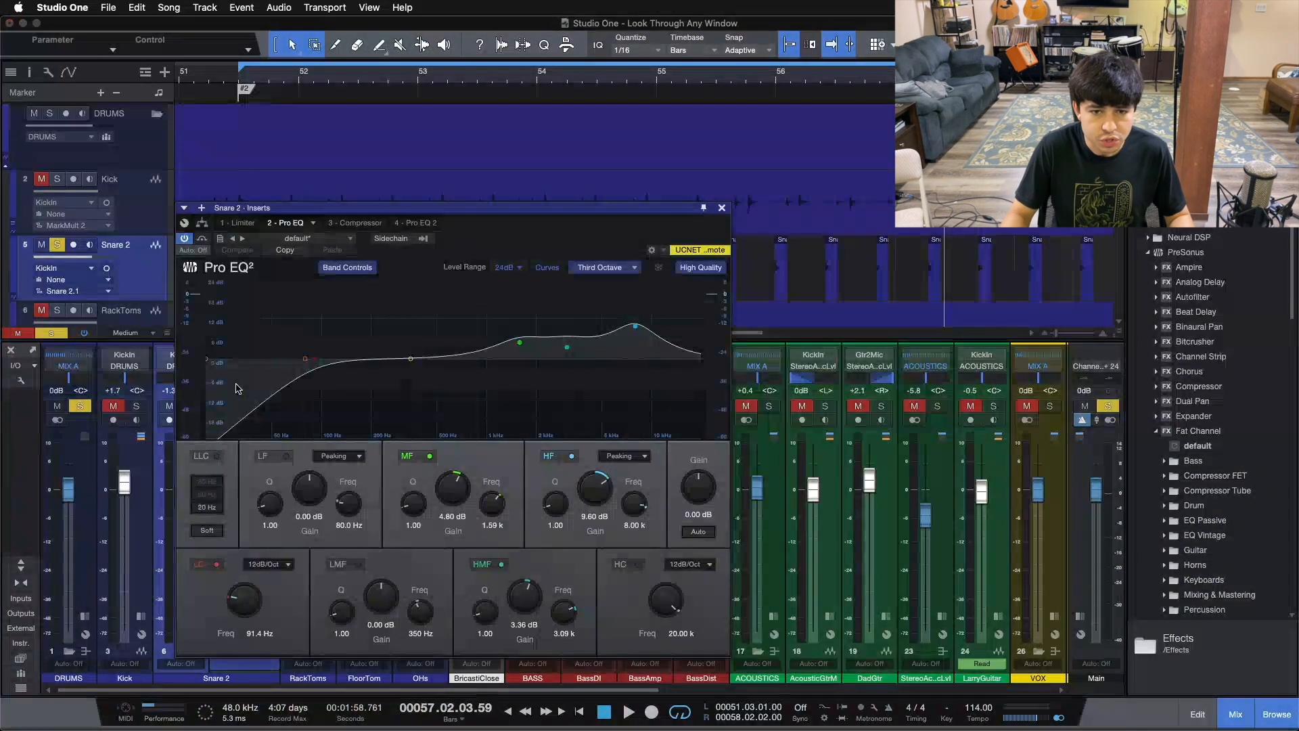
{"action": "left_click_drag", "start_coordinate": [503, 249], "coordinate": [541, 225]}
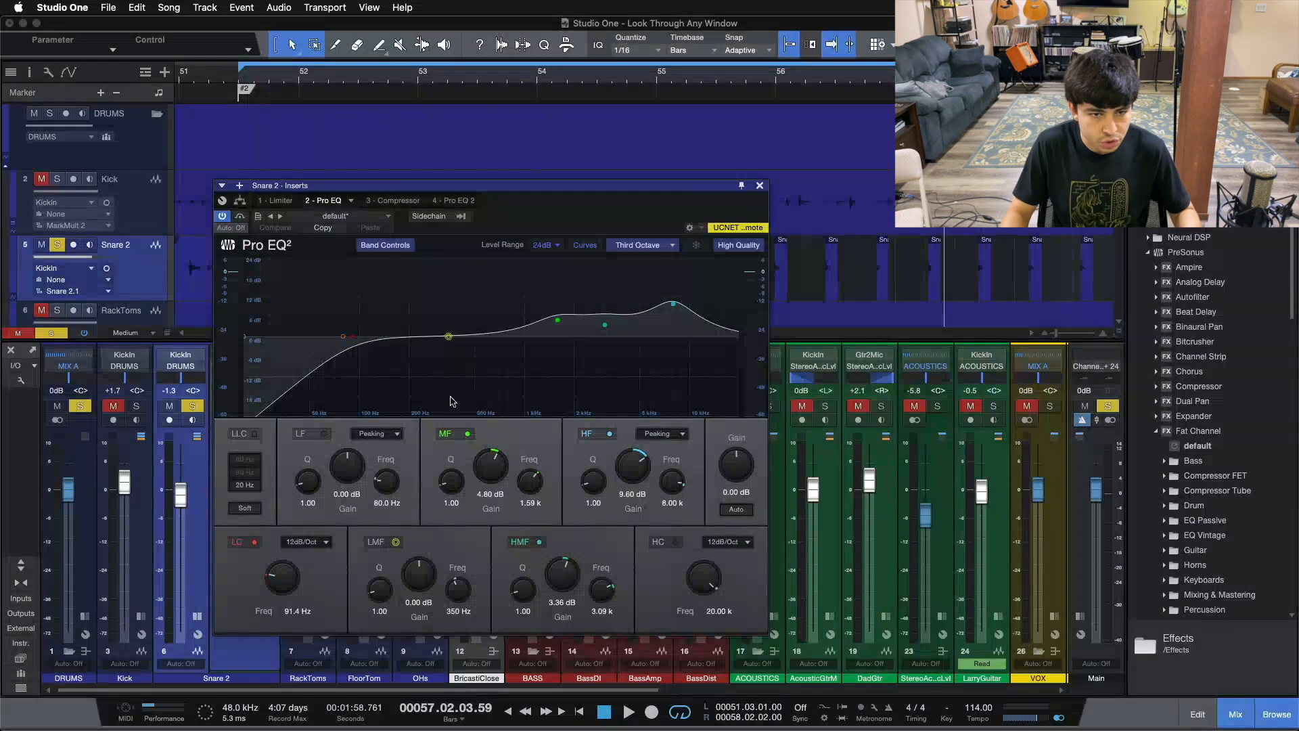
{"action": "left_click", "coordinate": [538, 542]}
{"action": "left_click", "coordinate": [458, 440]}
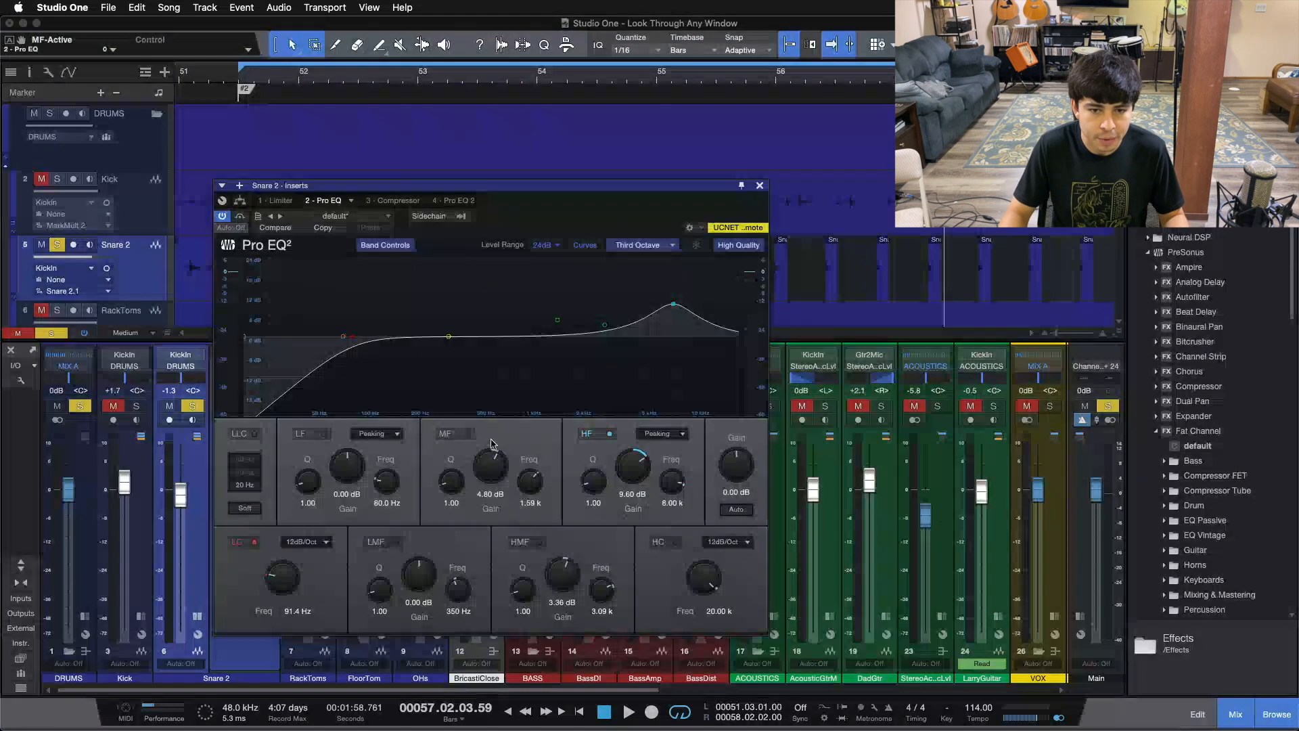
{"action": "left_click", "coordinate": [585, 437]}
{"action": "left_click_drag", "start_coordinate": [559, 218], "coordinate": [689, 226]}
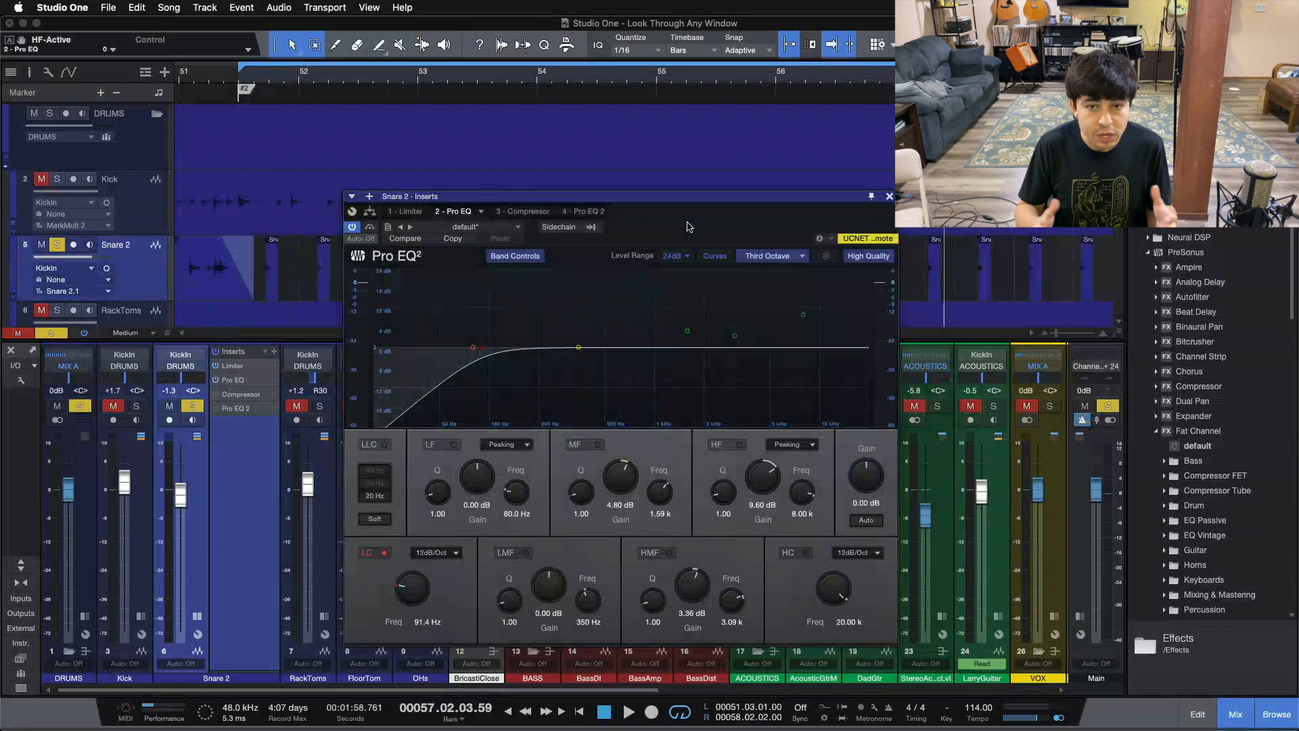
Compare the soloed snare with and without the 91.4 Hz low cut during playback, leaving the filter enabled
{"action": "key", "text": "space"}
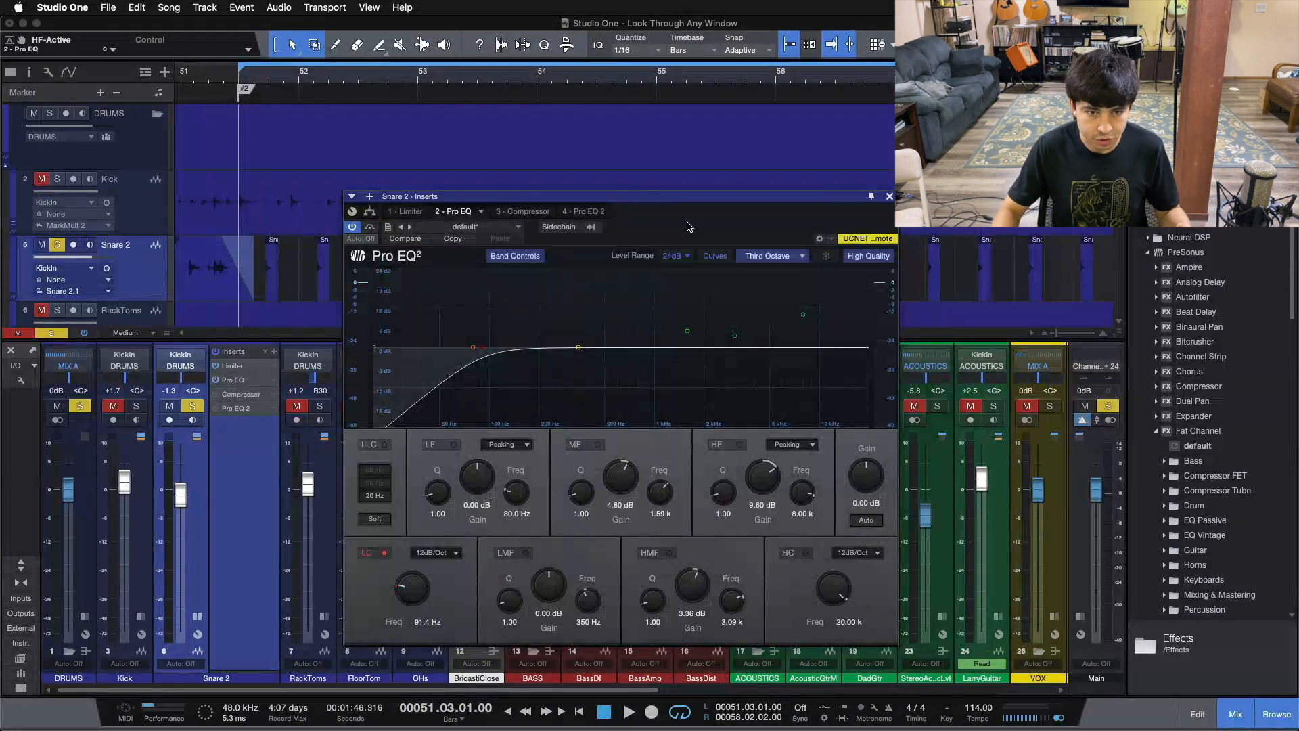
{"action": "left_click", "coordinate": [364, 555]}
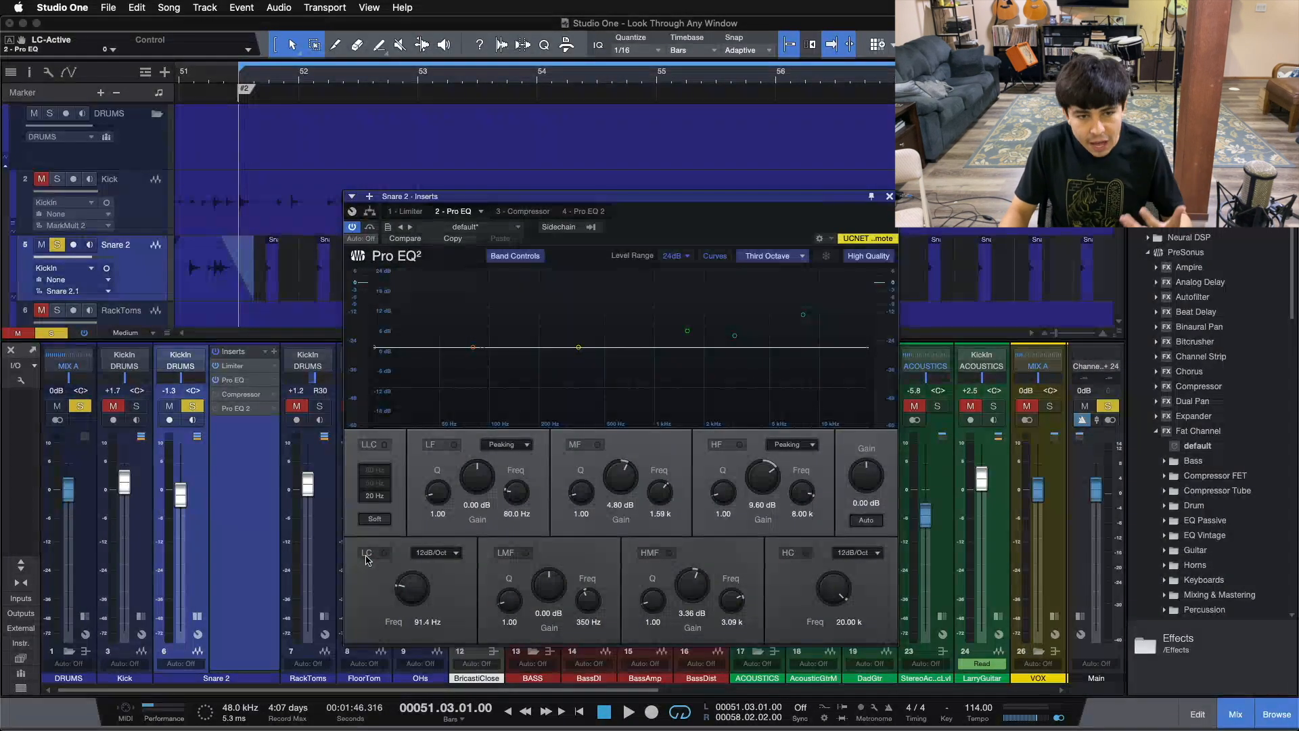
{"action": "left_click", "coordinate": [366, 555]}
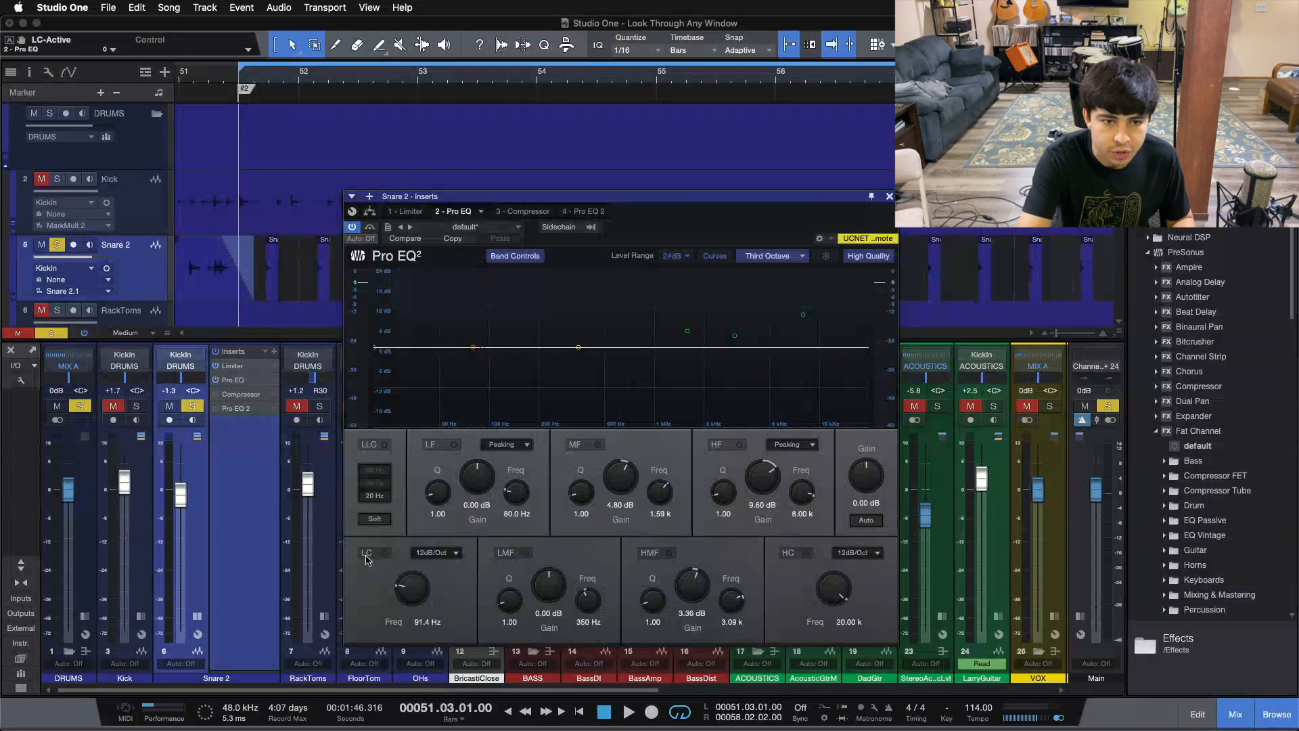
{"action": "key", "text": "space"}
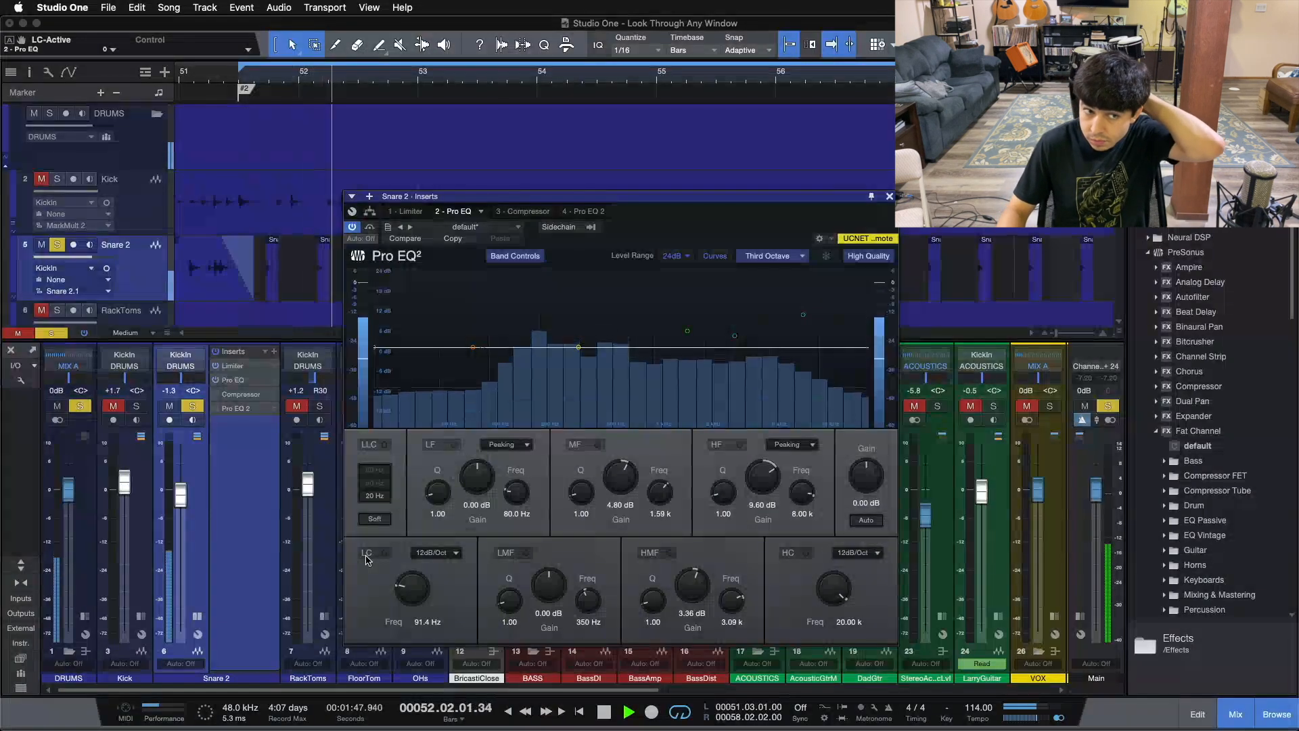
{"action": "left_click", "coordinate": [367, 556]}
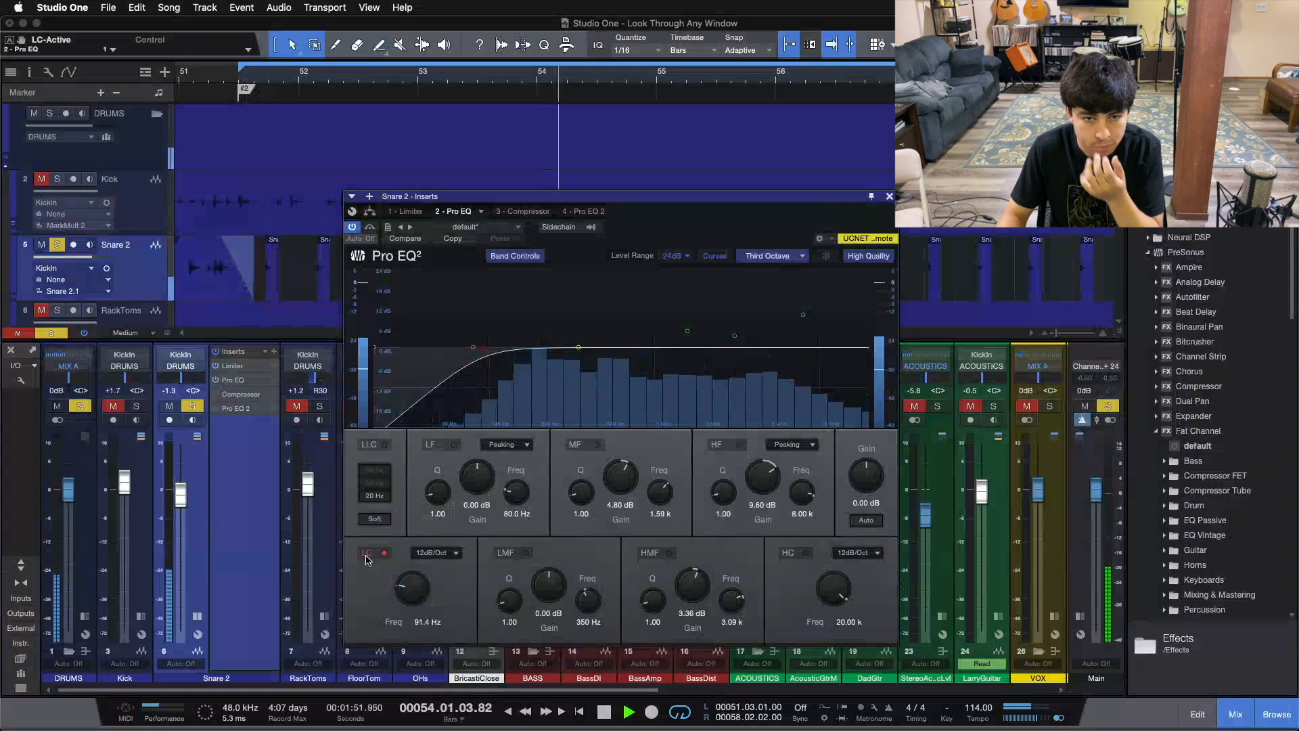
{"action": "left_click", "coordinate": [366, 557]}
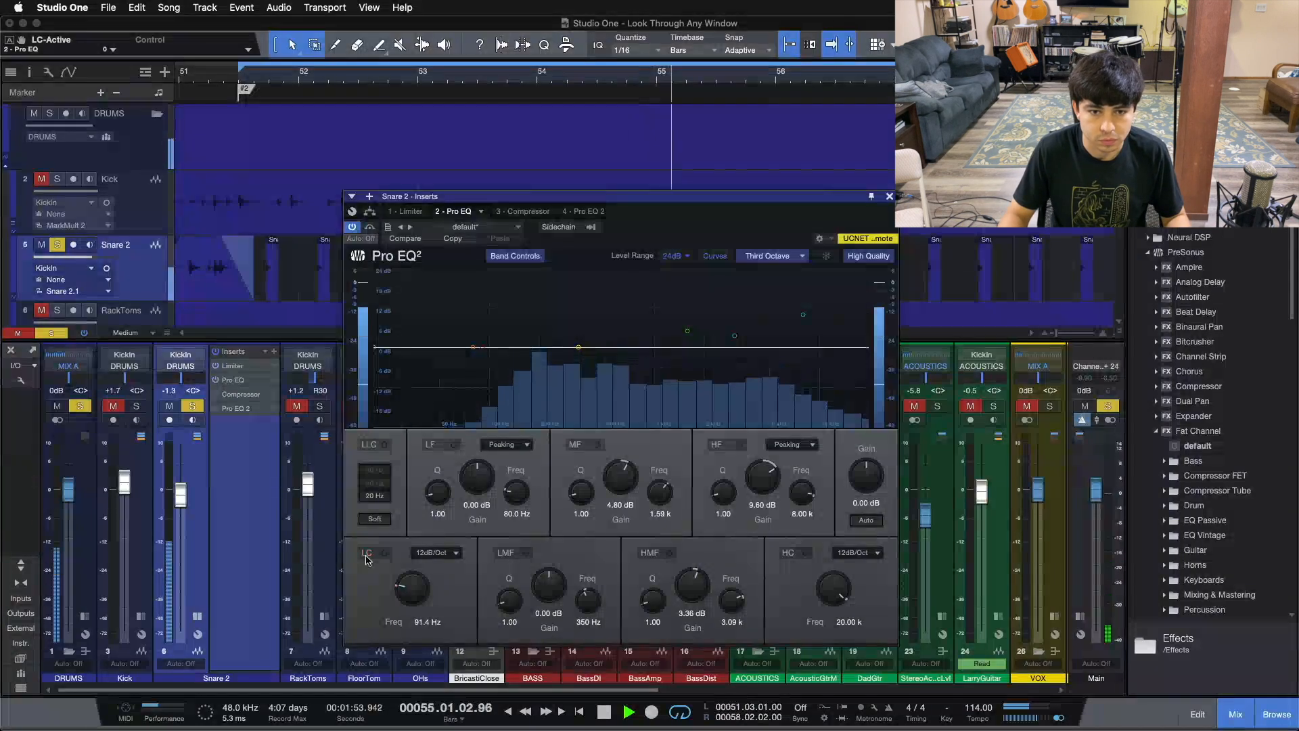
{"action": "left_click", "coordinate": [366, 556]}
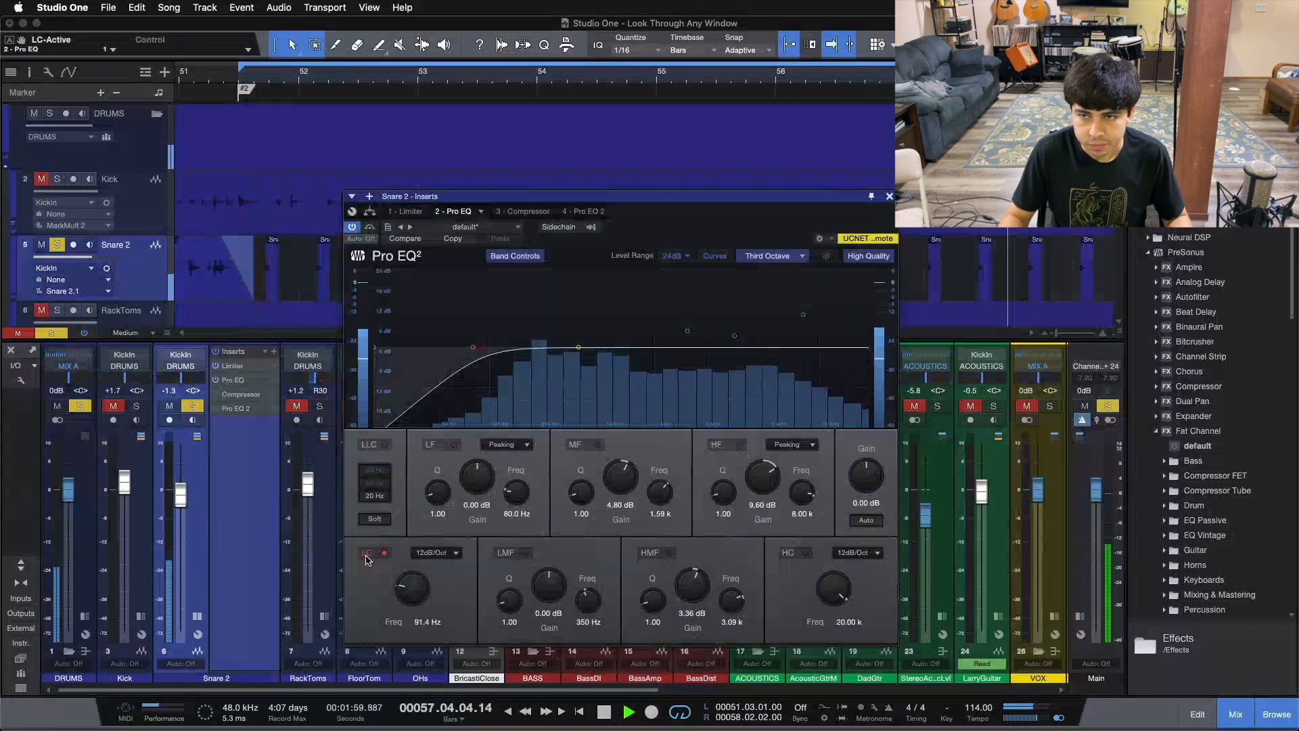
{"action": "left_click", "coordinate": [366, 556]}
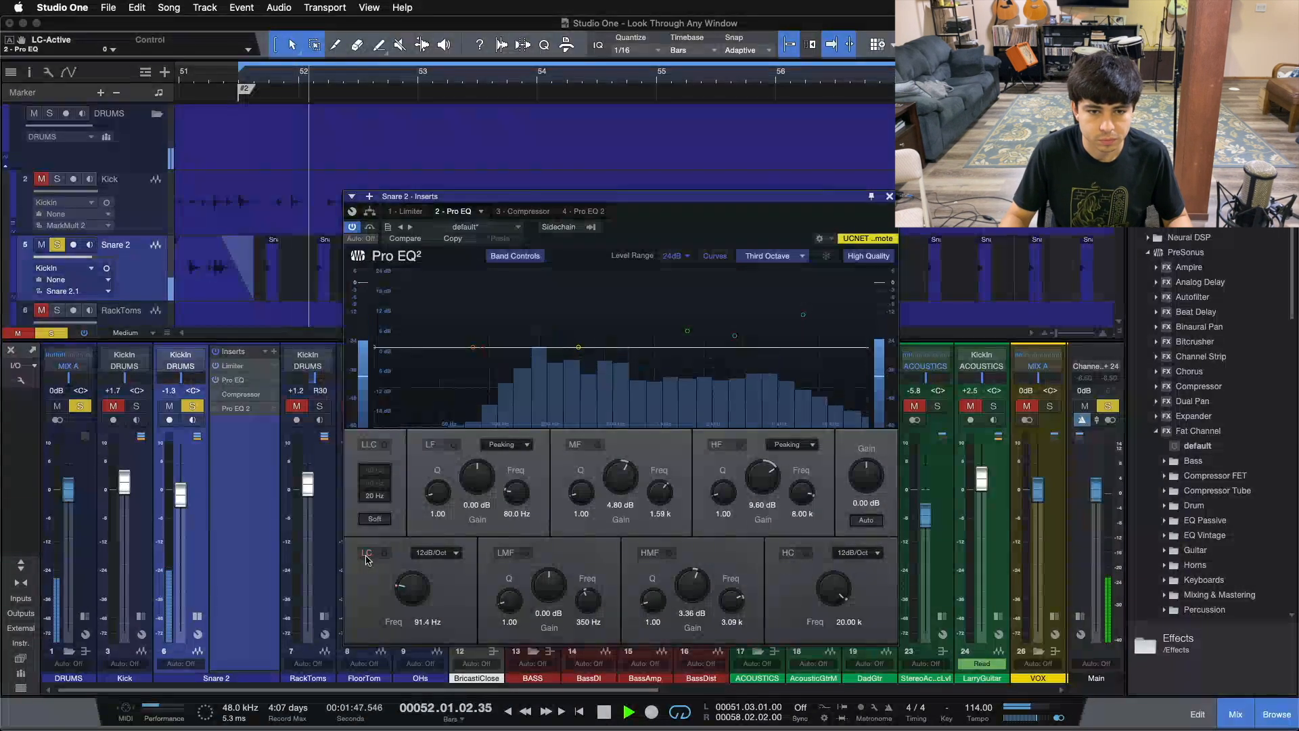
{"action": "left_click", "coordinate": [366, 556]}
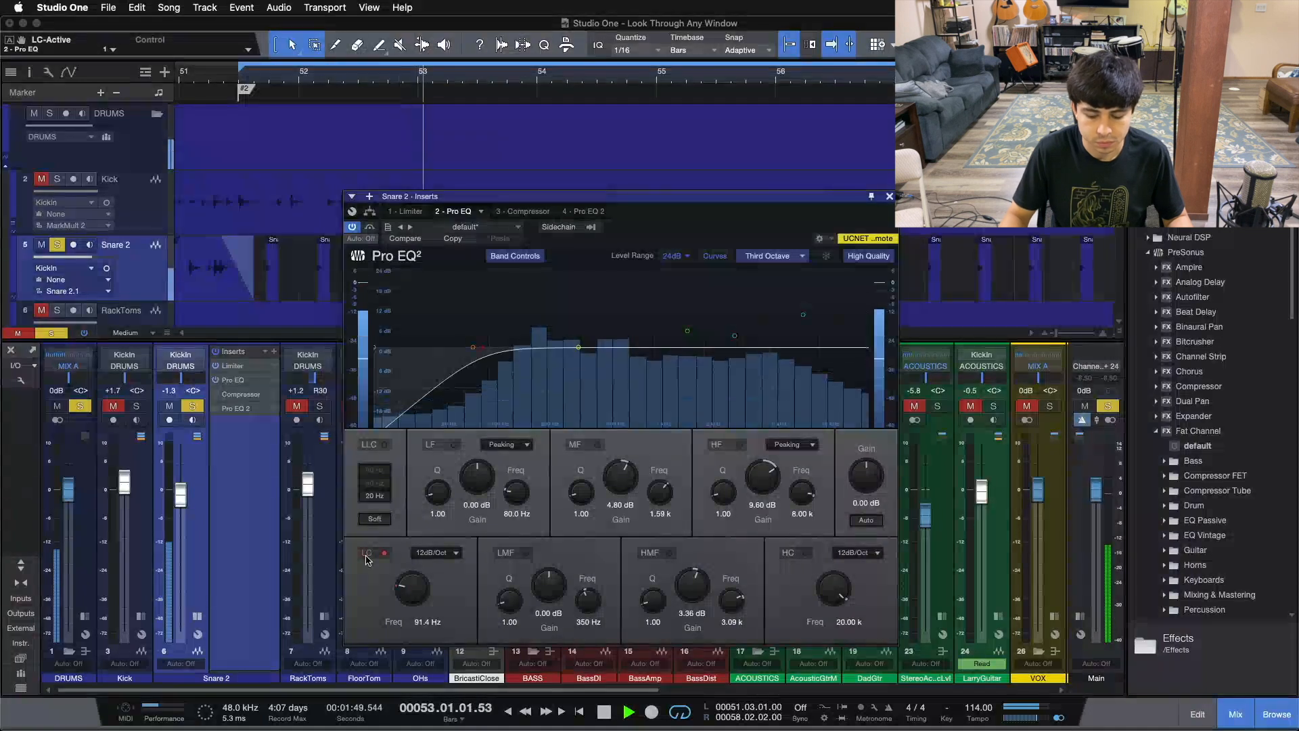
{"action": "key", "text": "space"}
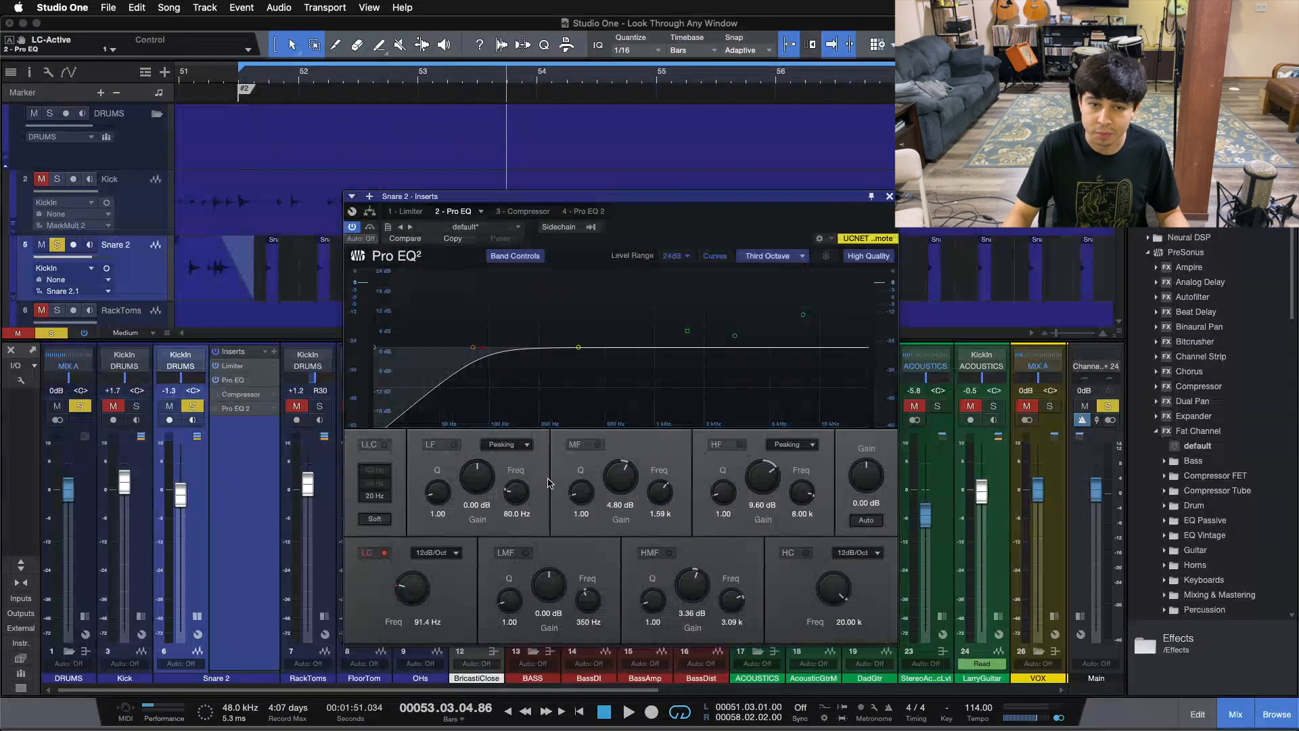
Enable the Compressor on Snare 2 and return to the first Pro EQ
{"action": "left_click", "coordinate": [534, 212]}
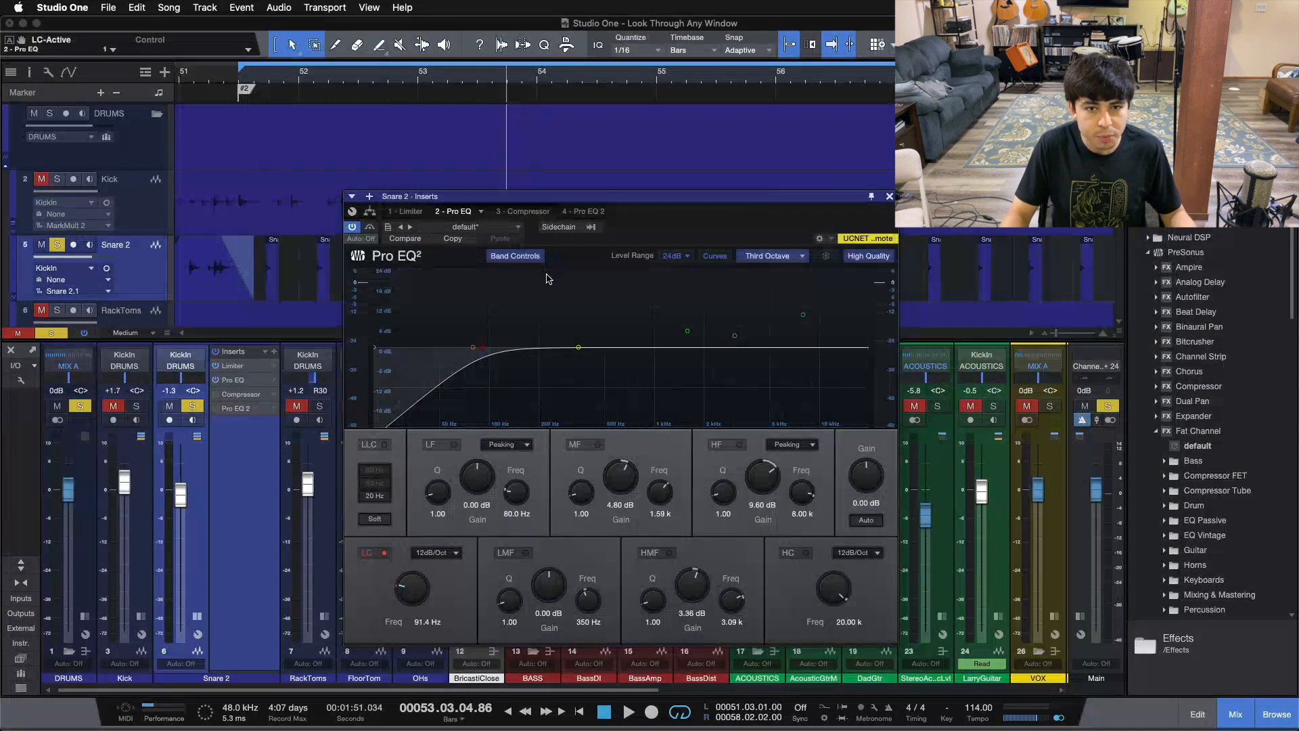
{"action": "left_click", "coordinate": [353, 229]}
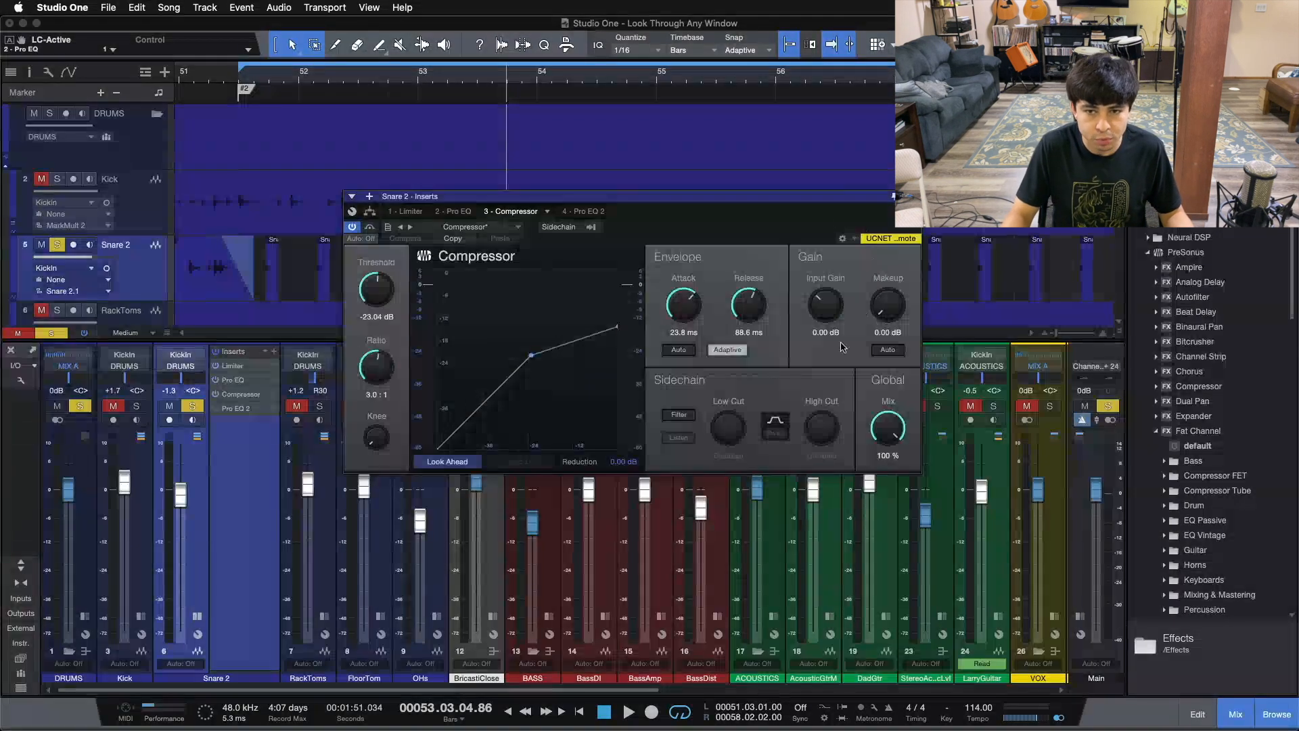
{"action": "left_click", "coordinate": [471, 212]}
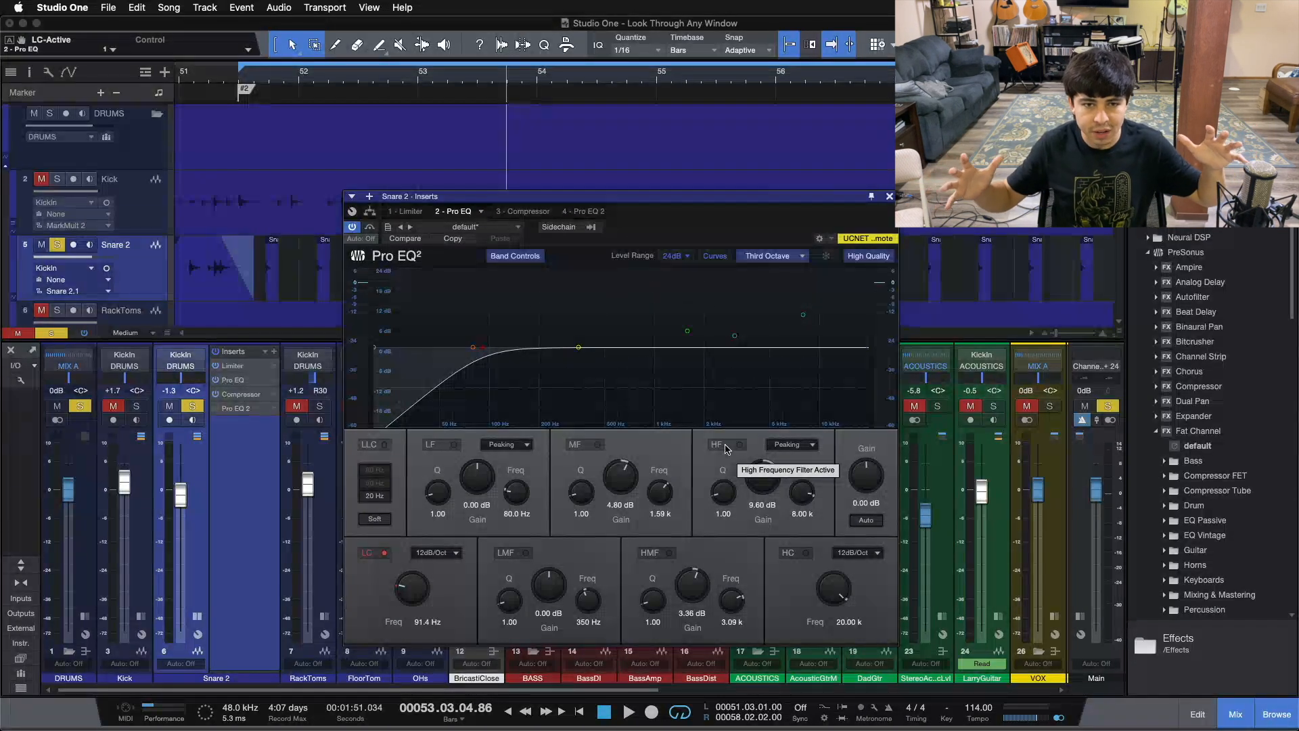
Replay the section comparing the snare with and without the 9.60 dB HF boost at 8 kHz, leaving the band enabled
{"action": "key", "text": "space"}
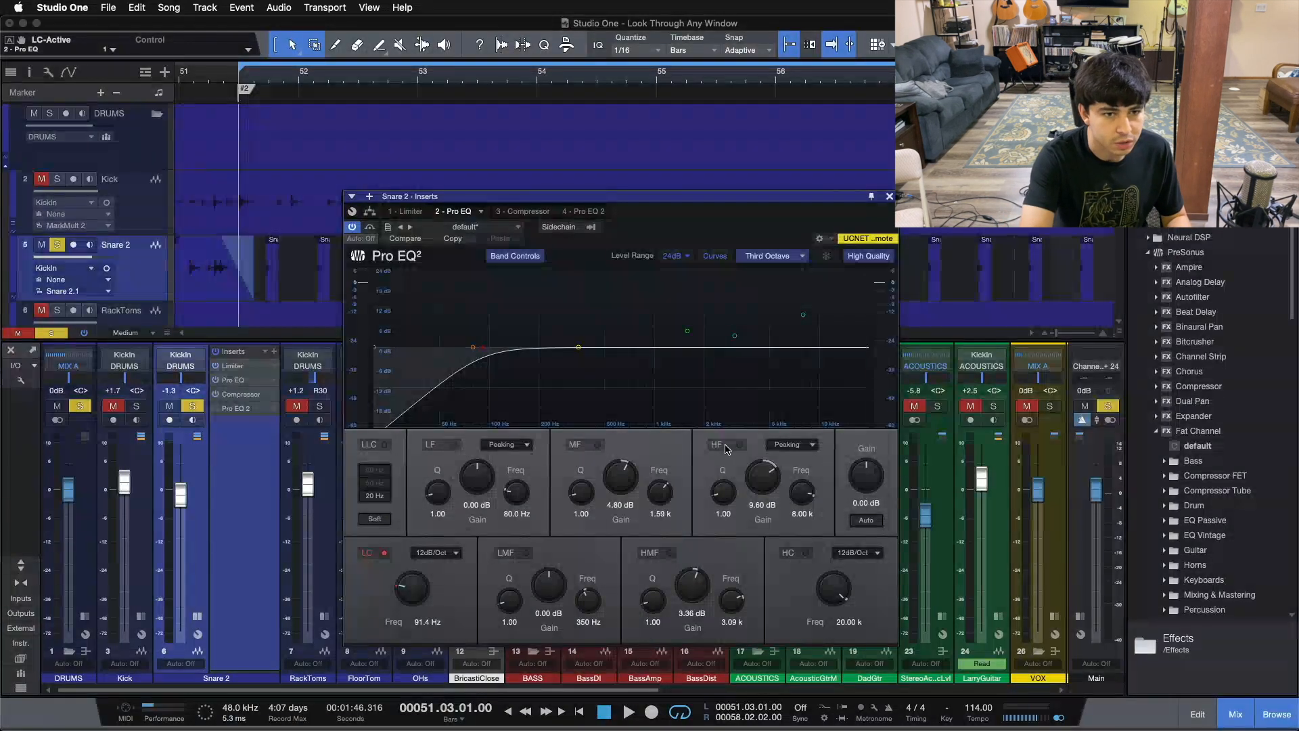
{"action": "key", "text": "space"}
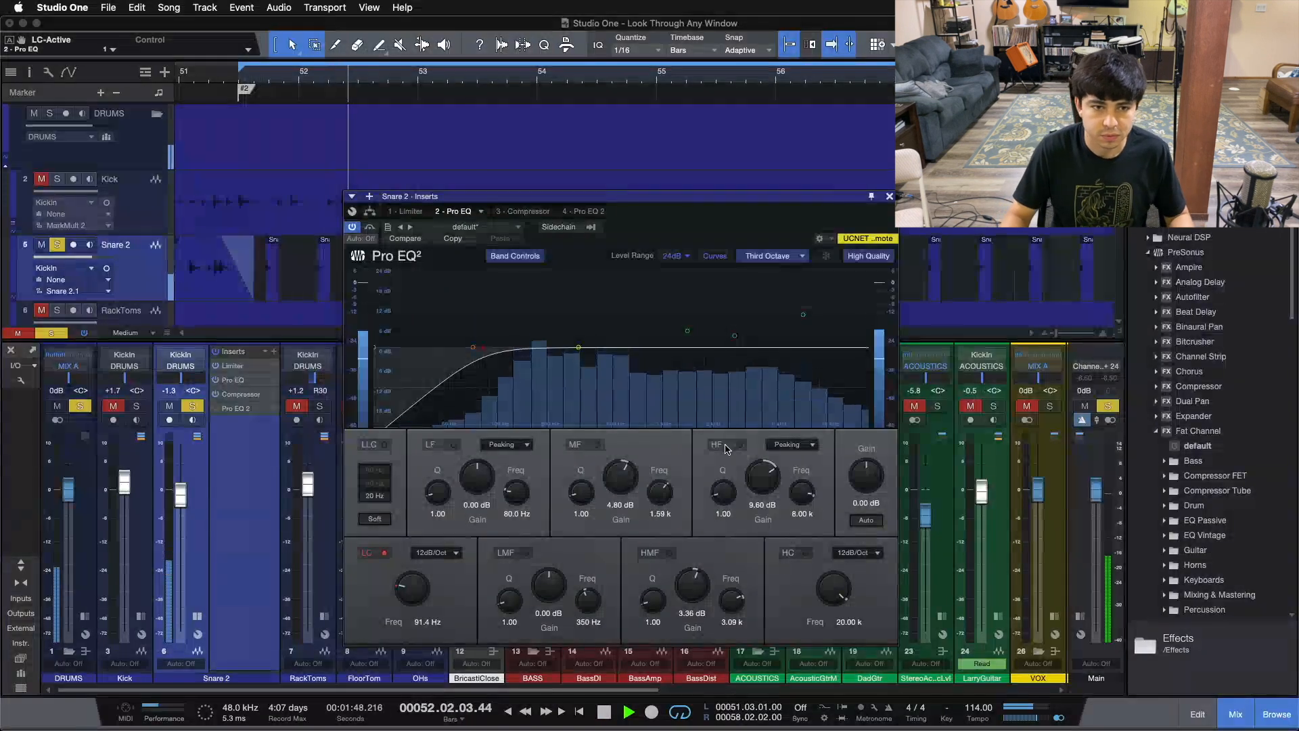
{"action": "left_click", "coordinate": [726, 448]}
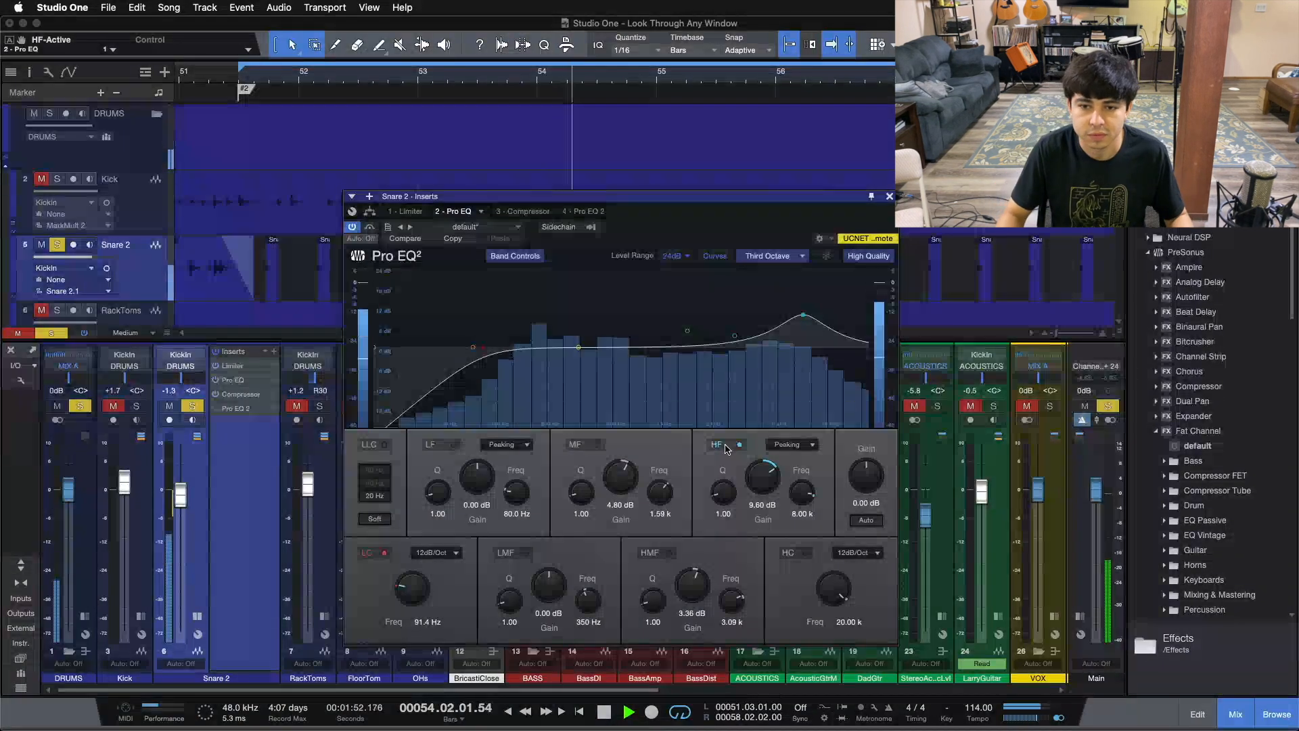
{"action": "left_click", "coordinate": [725, 448]}
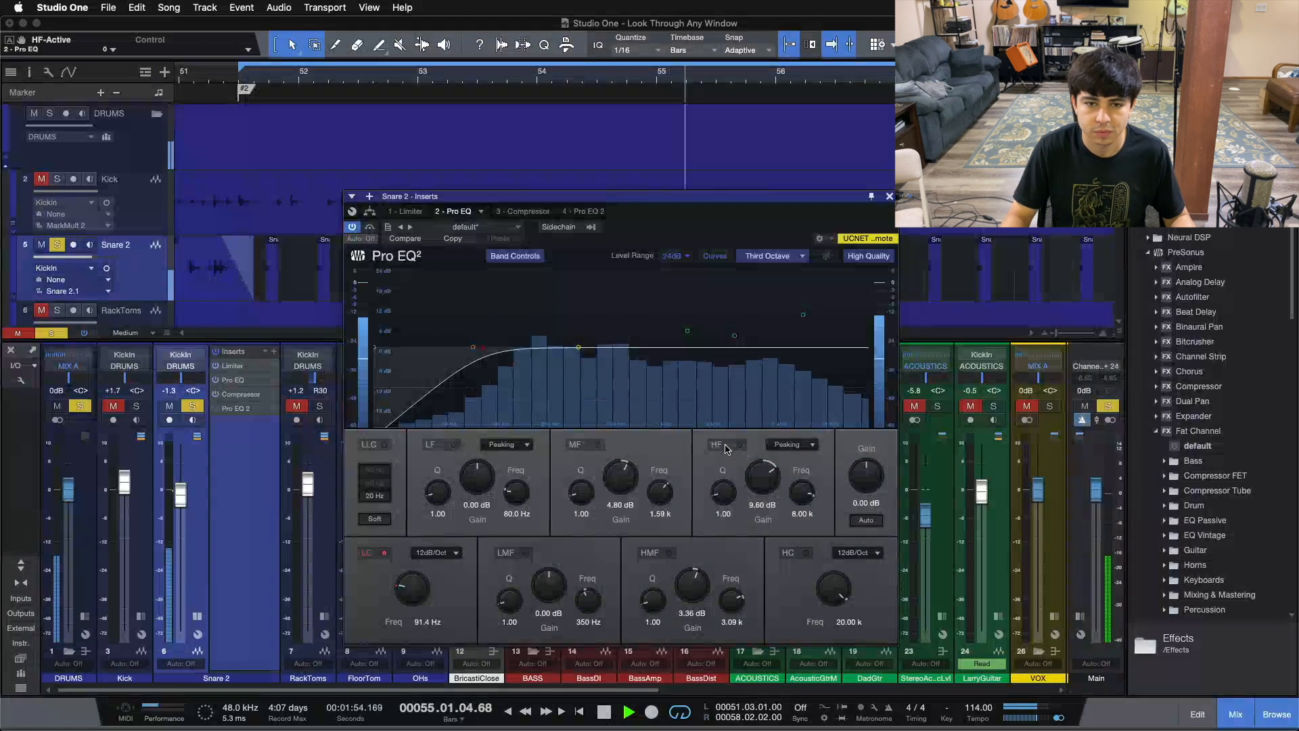
{"action": "left_click", "coordinate": [726, 448]}
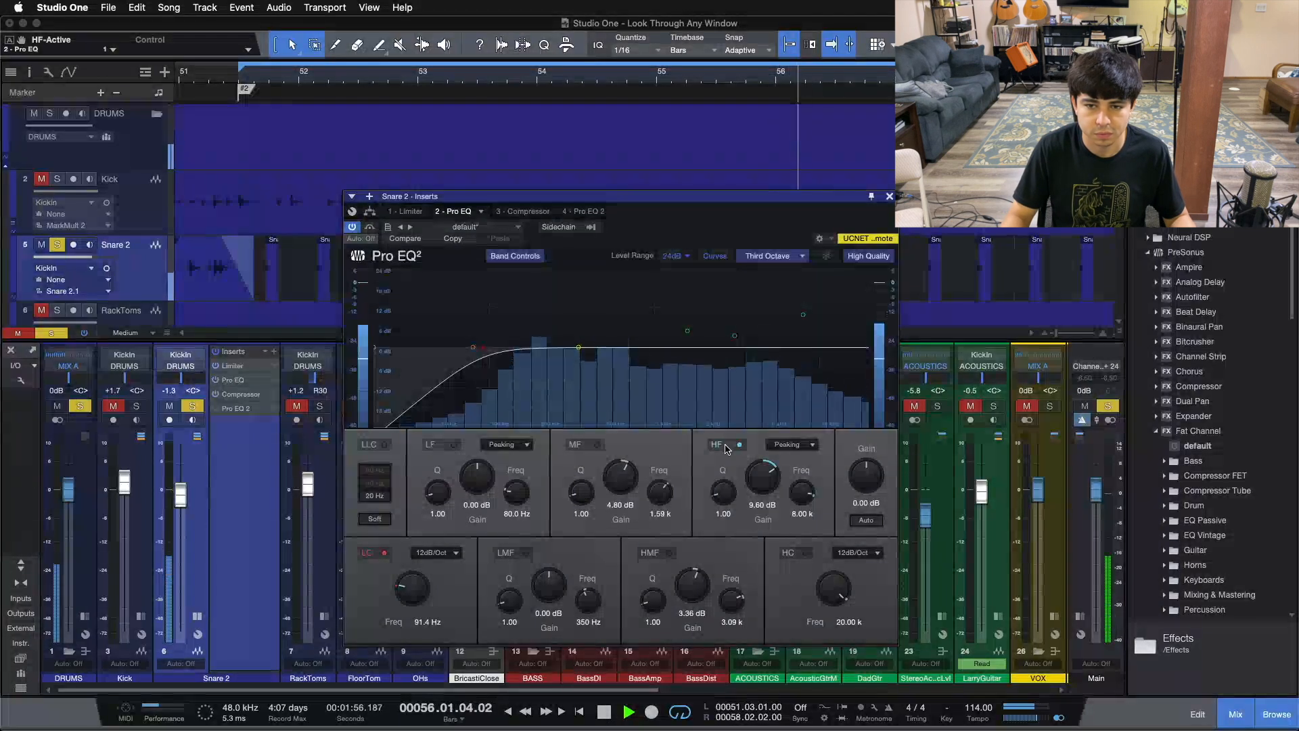
{"action": "left_click", "coordinate": [726, 448]}
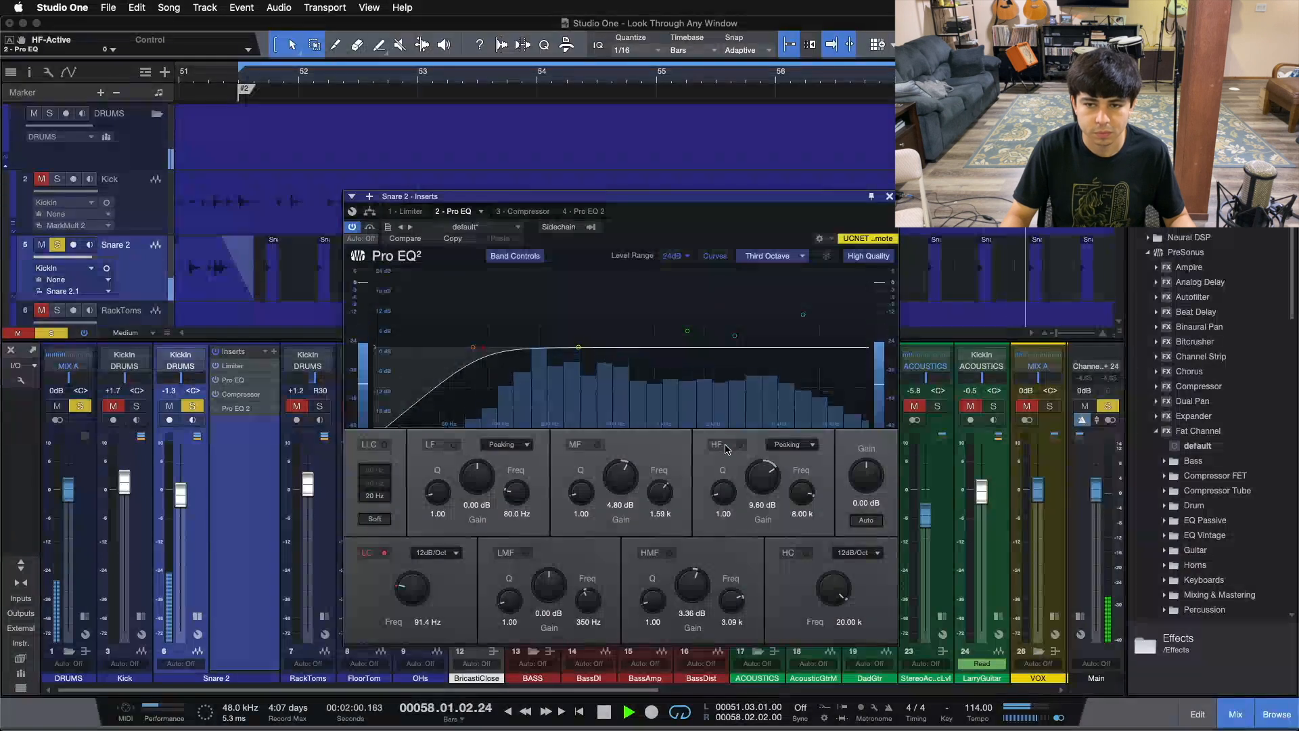
{"action": "left_click", "coordinate": [726, 448]}
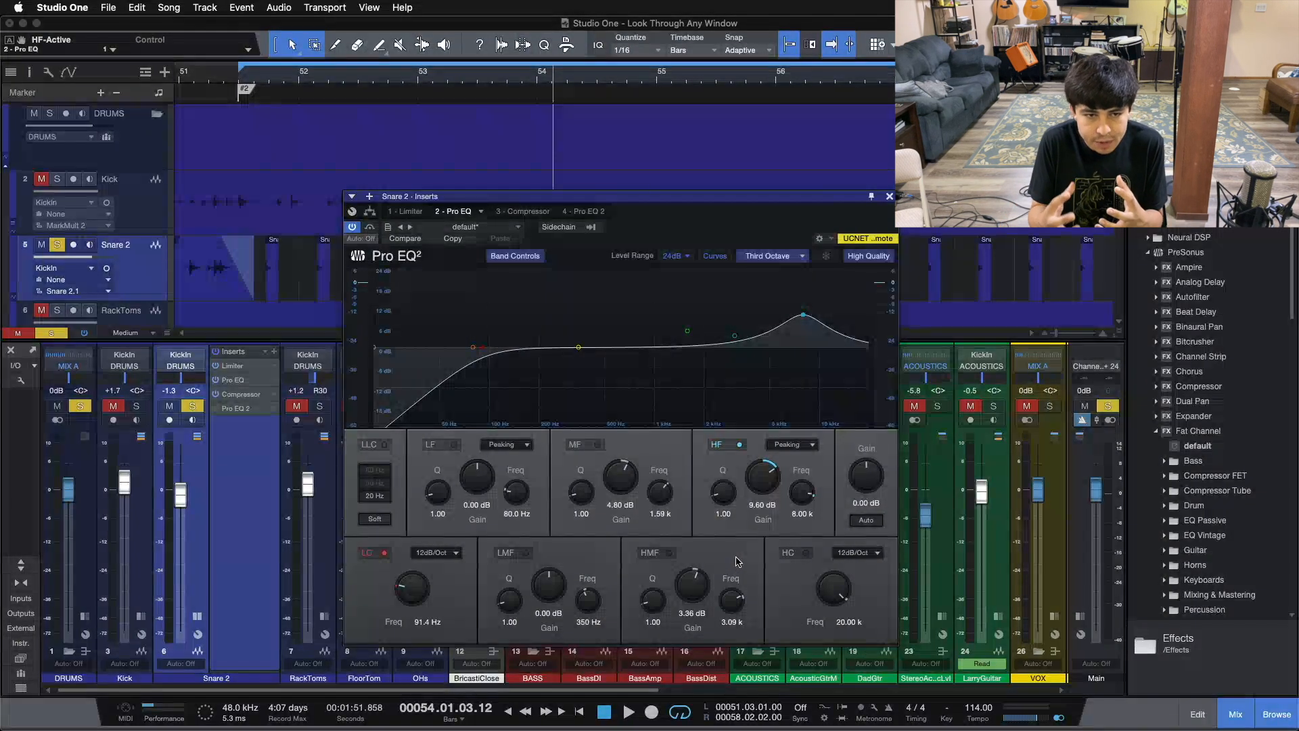
Replay the section comparing the snare with and without the 3.36 dB HMF boost at 3.09 kHz, leaving the band enabled
{"action": "key", "text": "KP_1"}
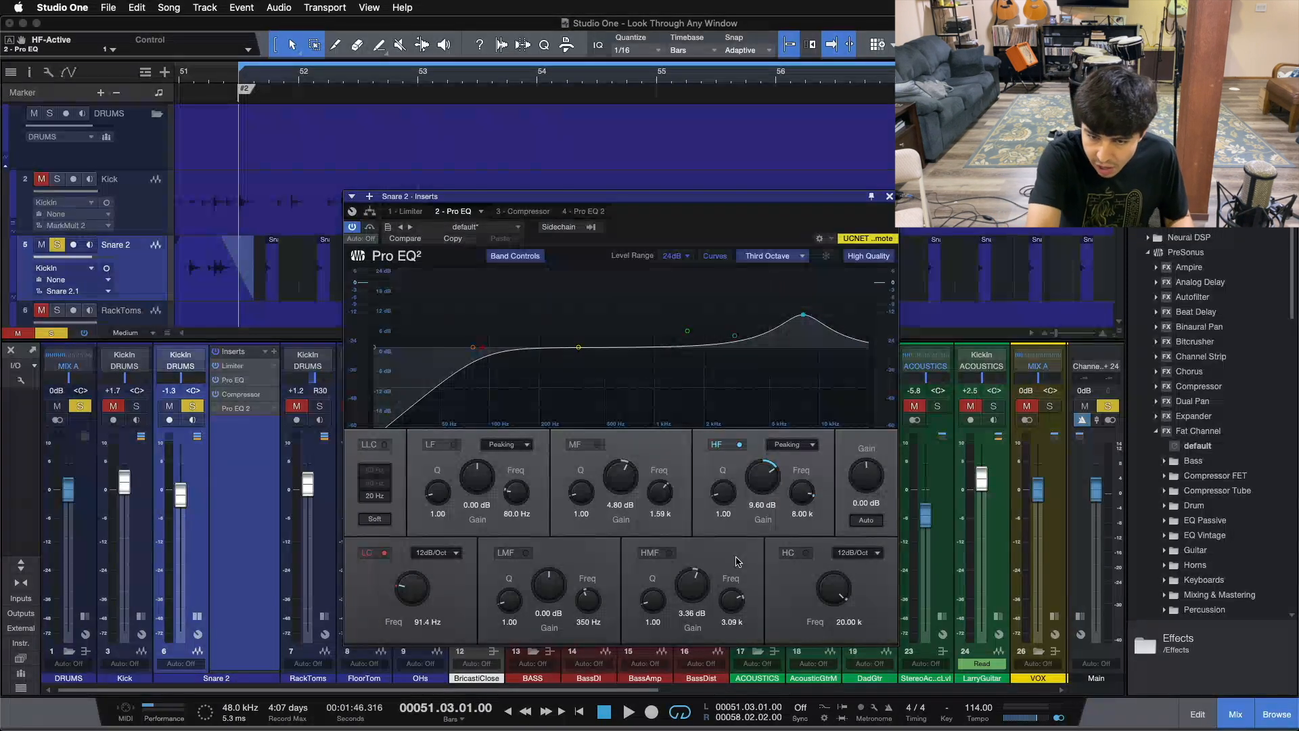
{"action": "key", "text": "space"}
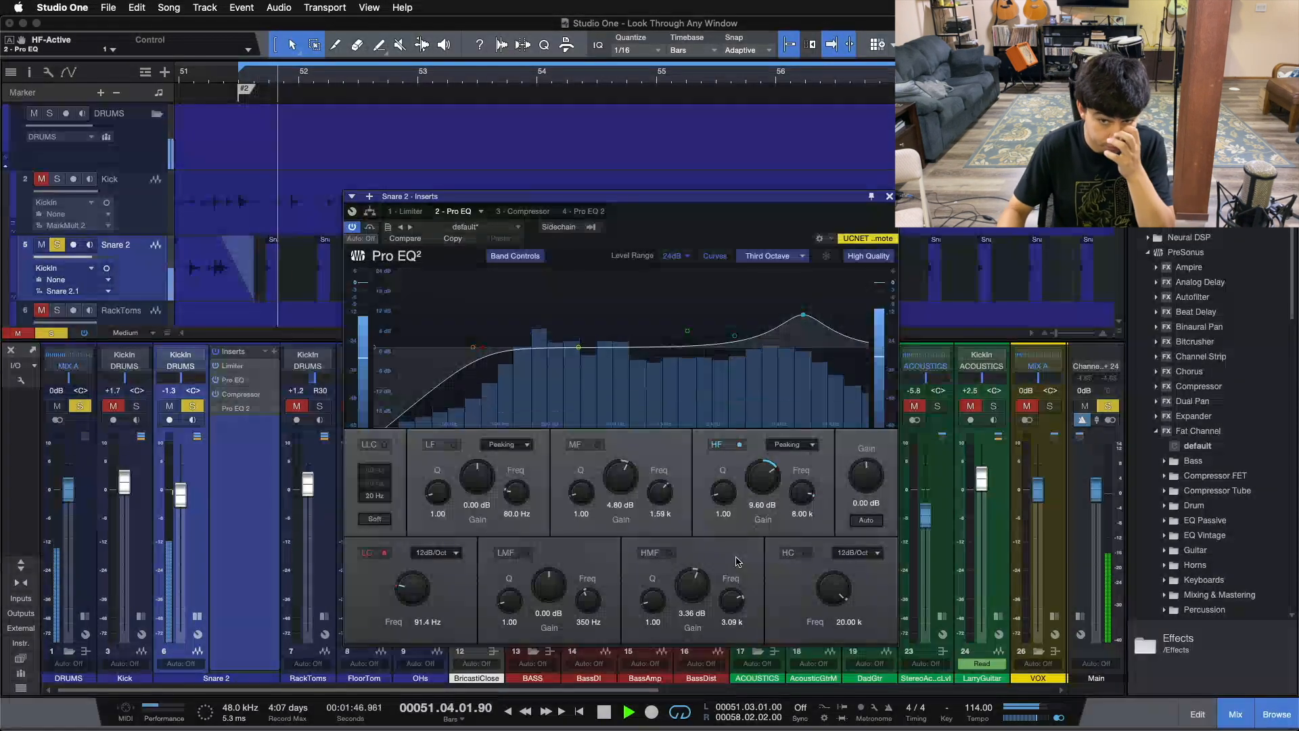
{"action": "left_click", "coordinate": [668, 554]}
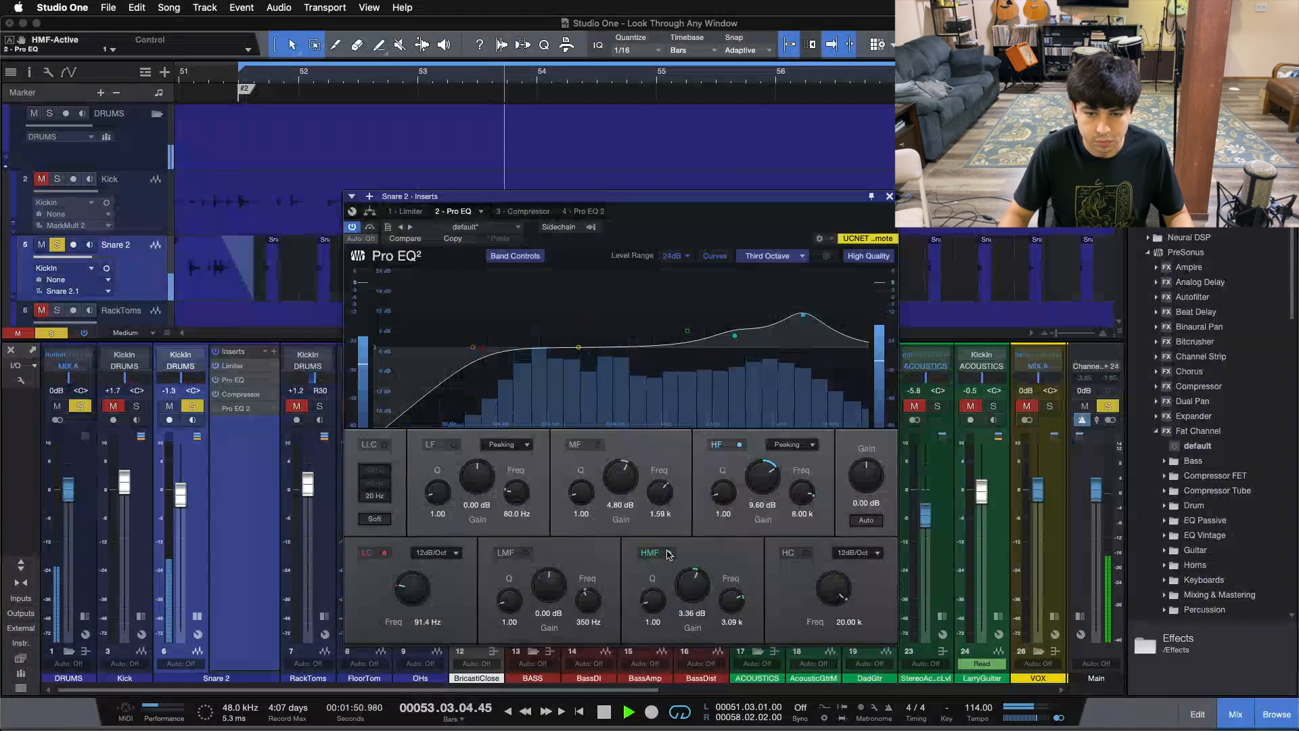
{"action": "left_click", "coordinate": [668, 553]}
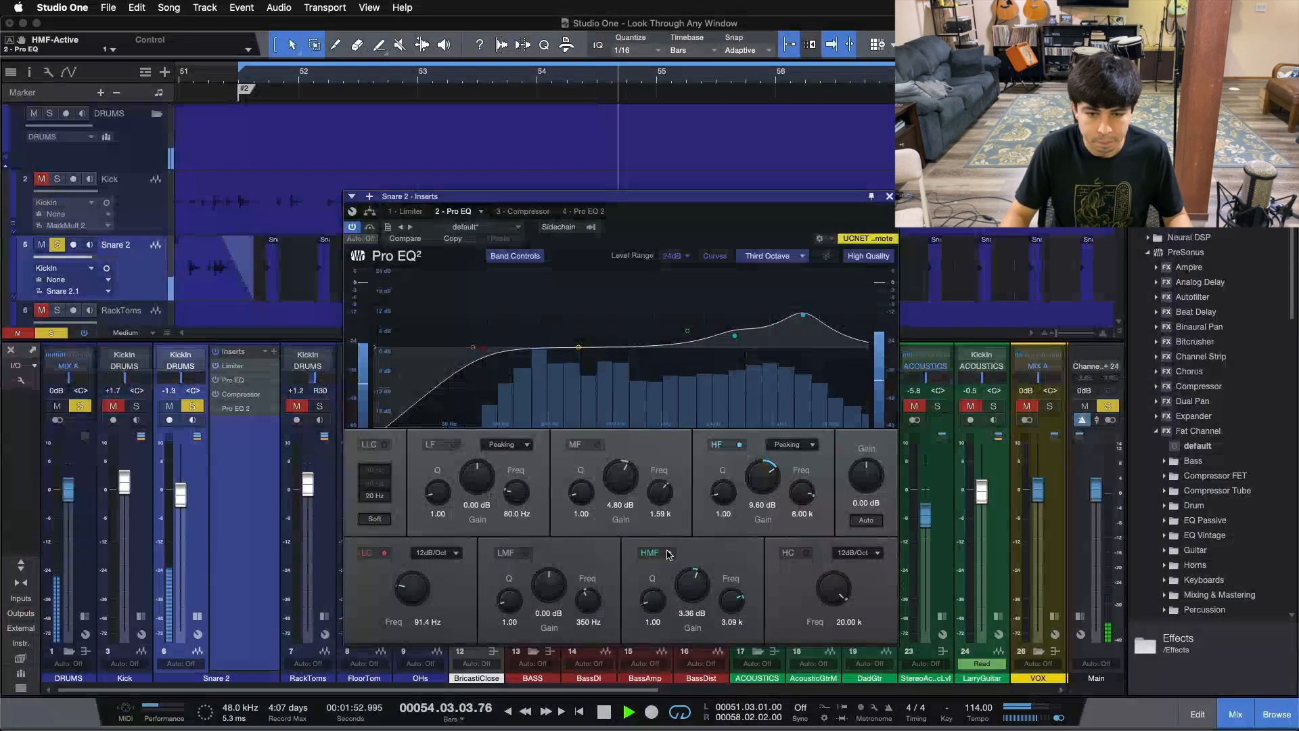
{"action": "left_click", "coordinate": [668, 554]}
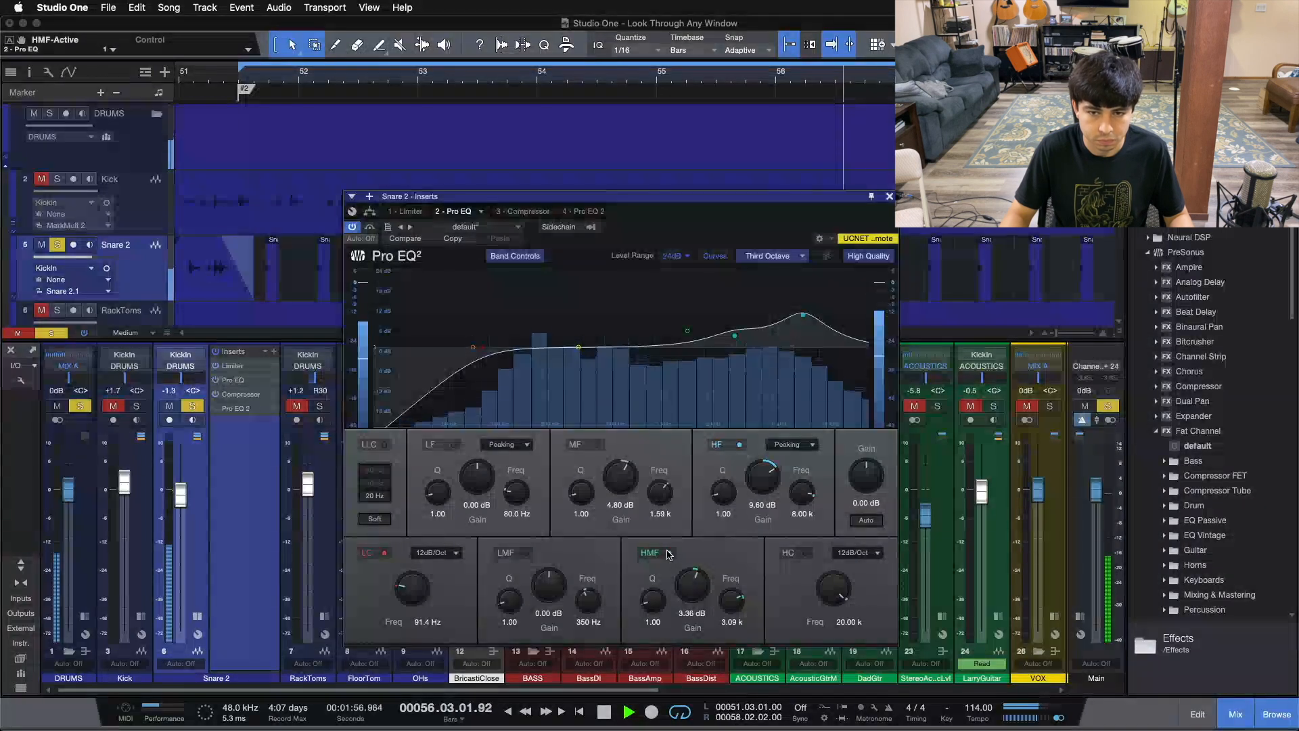
Bypass and re-enable the 3.36 dB HMF boost once more during playback, and stop the playback
{"action": "left_click", "coordinate": [668, 554]}
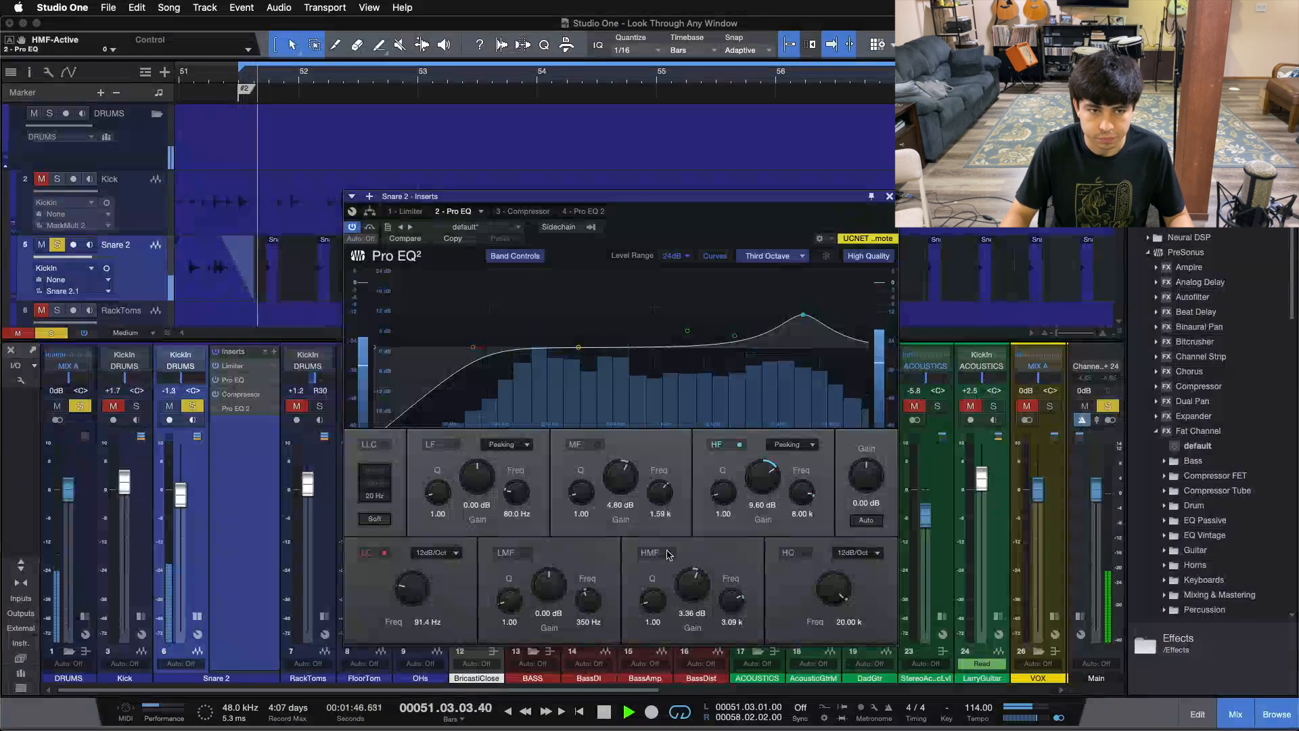
{"action": "left_click", "coordinate": [668, 553]}
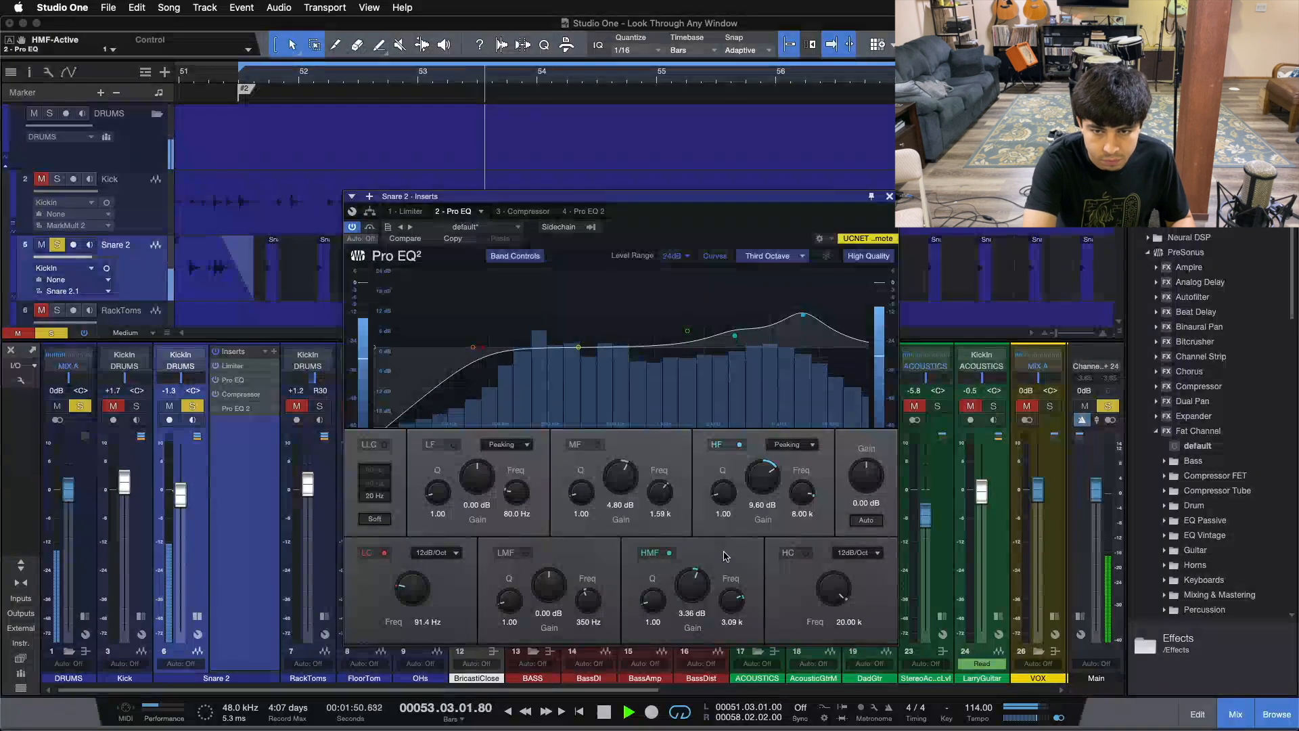
{"action": "key", "text": "space"}
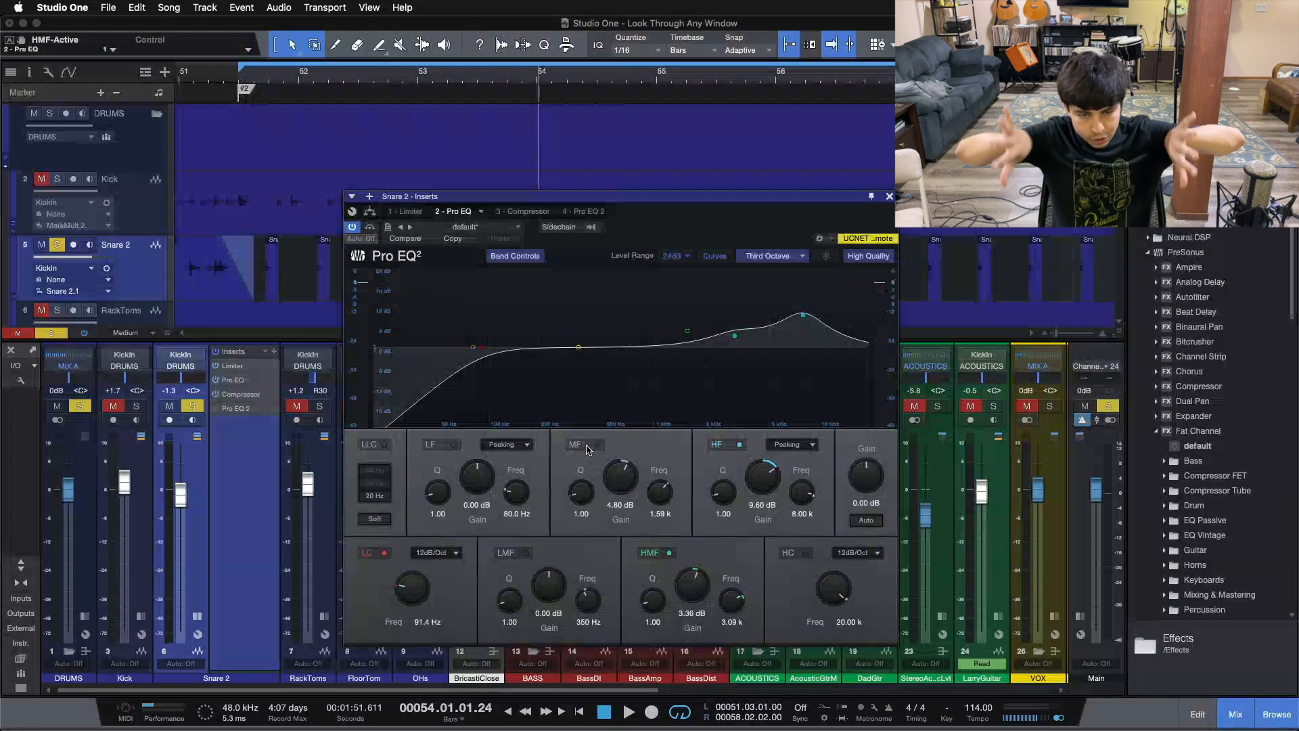
Start playback from the section start with the MF band off, and enable its 4.80 dB boost at 1.59 kHz
{"action": "left_click", "coordinate": [589, 448]}
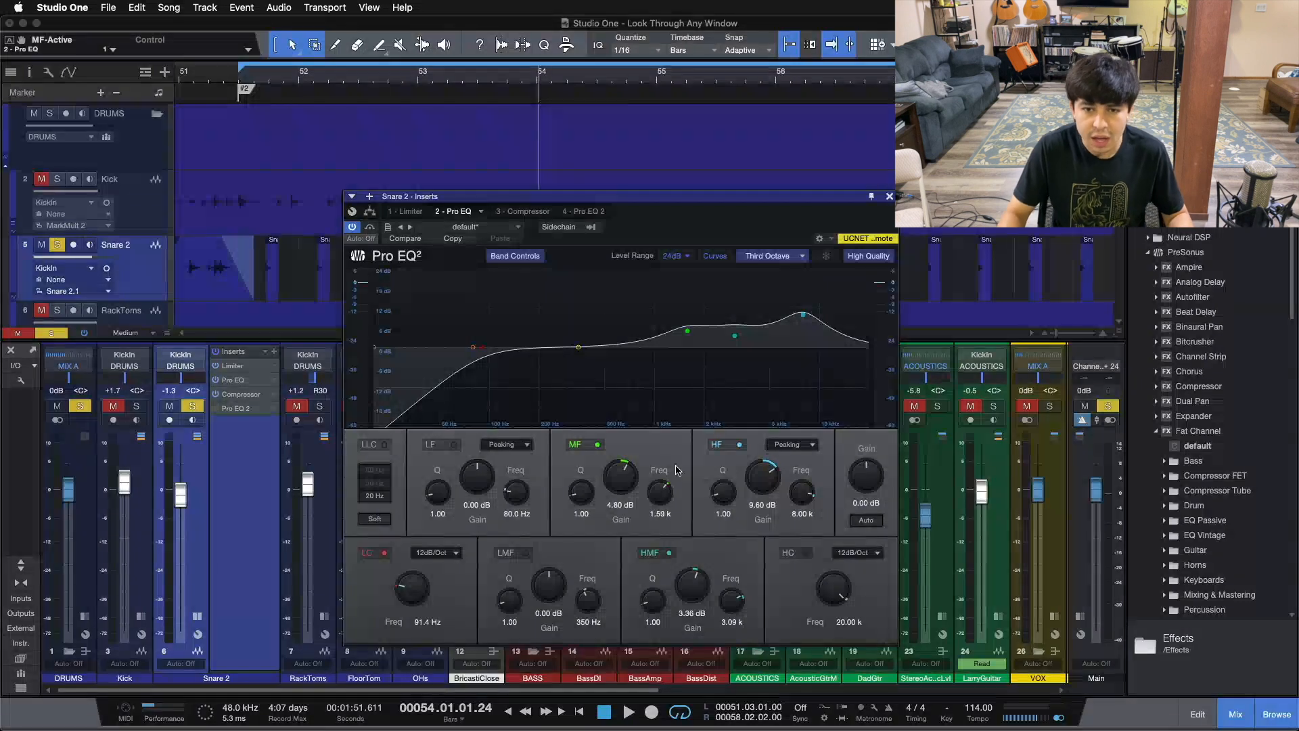
{"action": "key", "text": "space"}
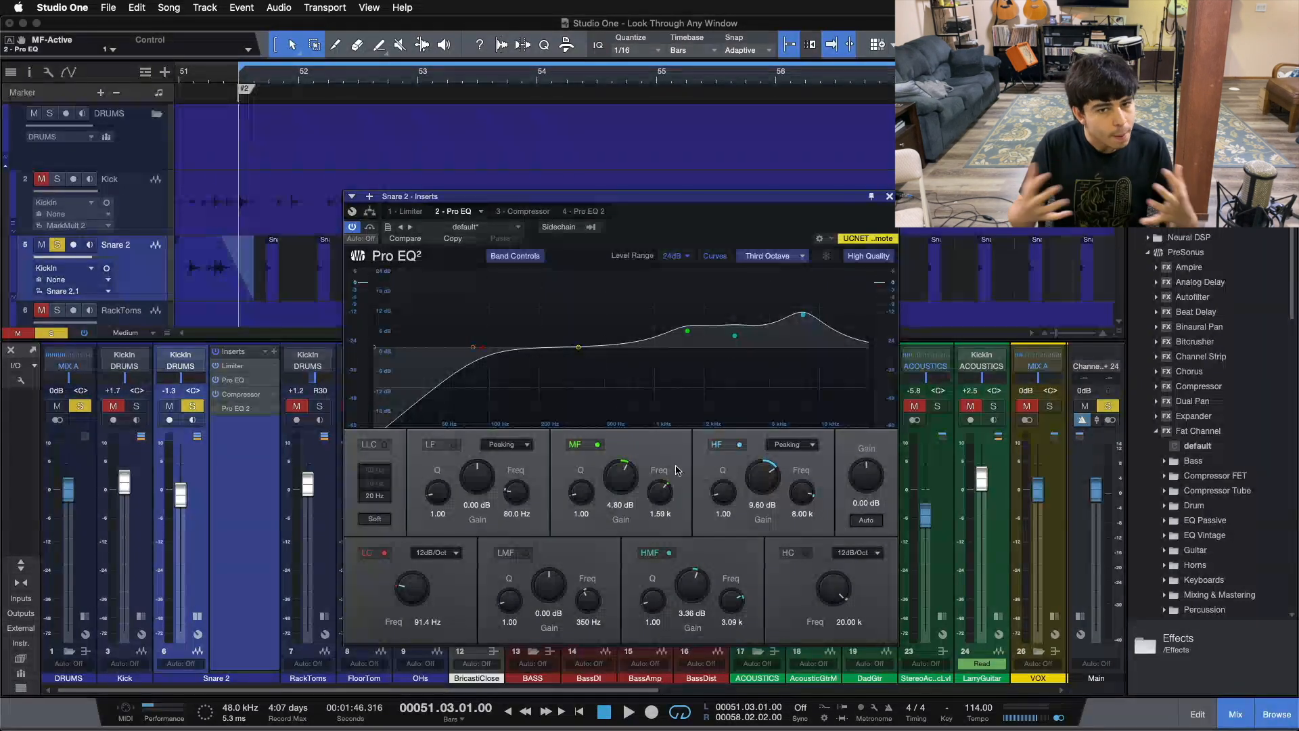
{"action": "left_click", "coordinate": [580, 444]}
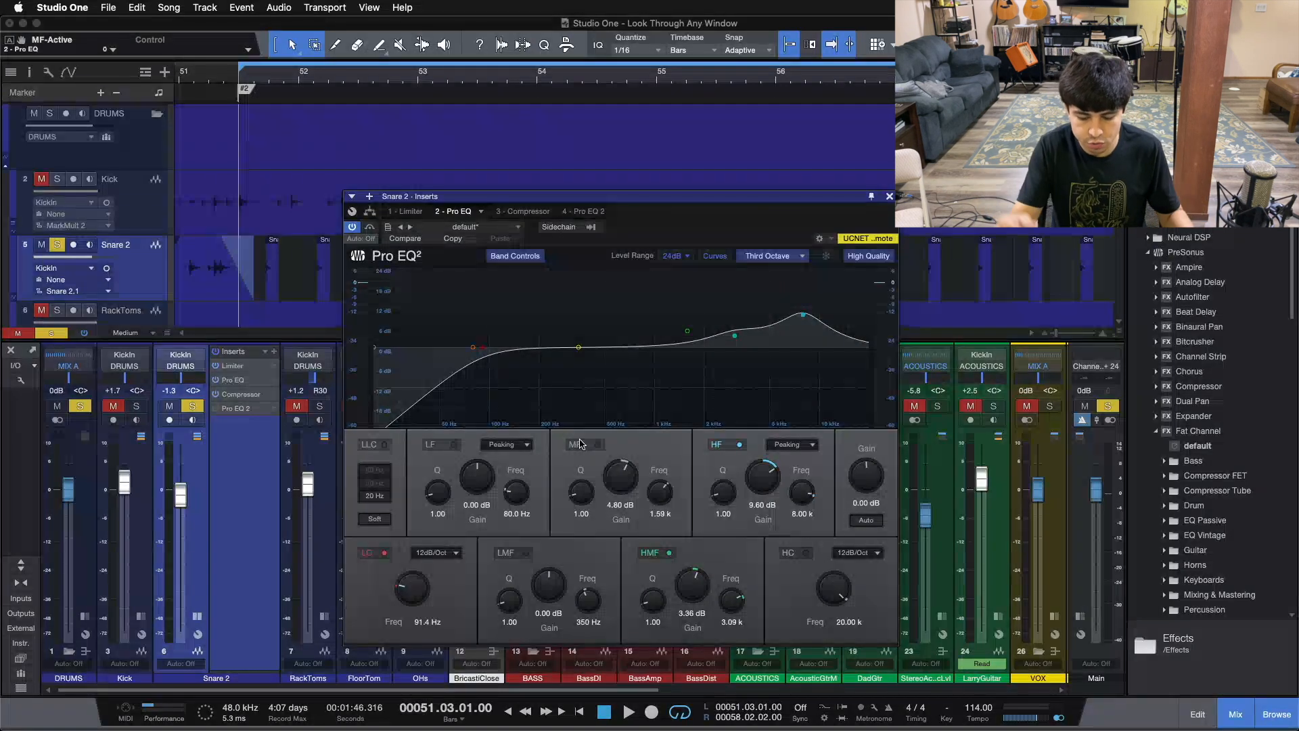
{"action": "key", "text": "space"}
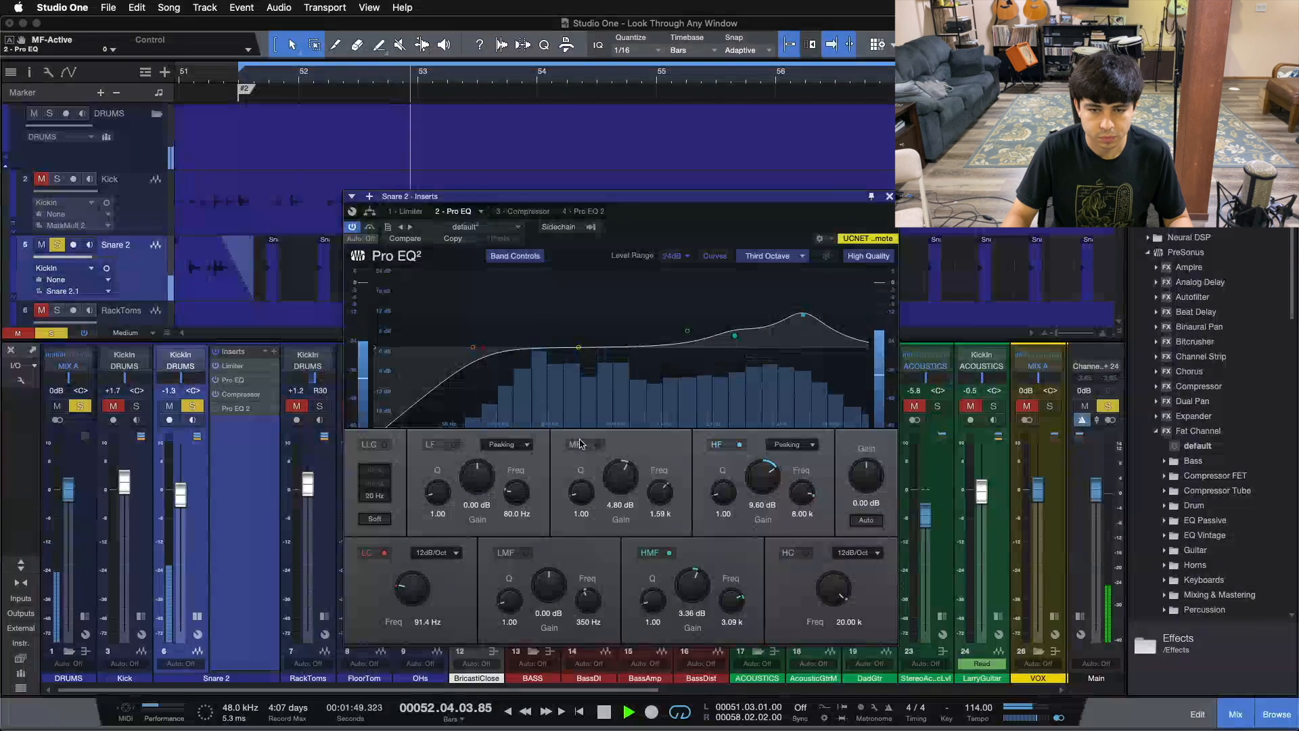
{"action": "left_click", "coordinate": [577, 444]}
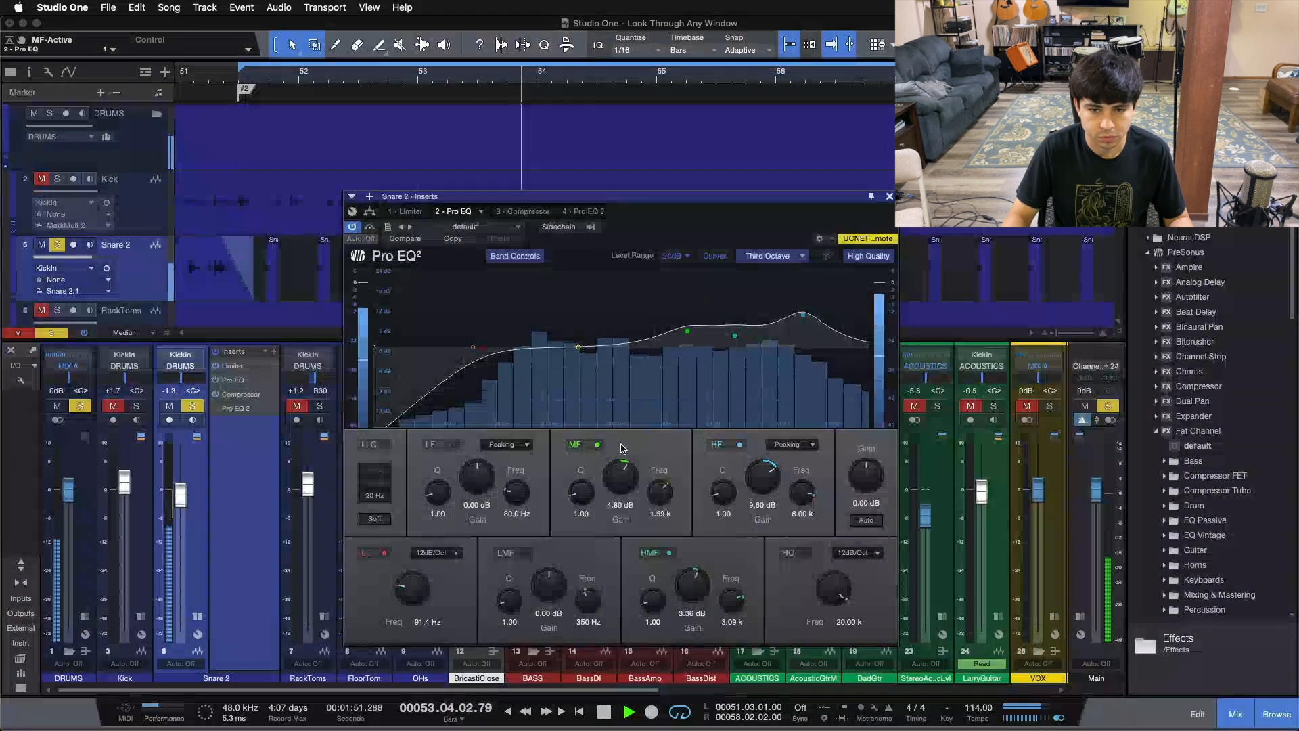
Compare the snare with and without the 4.80 dB MF boost several times, leaving the band enabled, and stop playback
{"action": "left_click", "coordinate": [592, 445]}
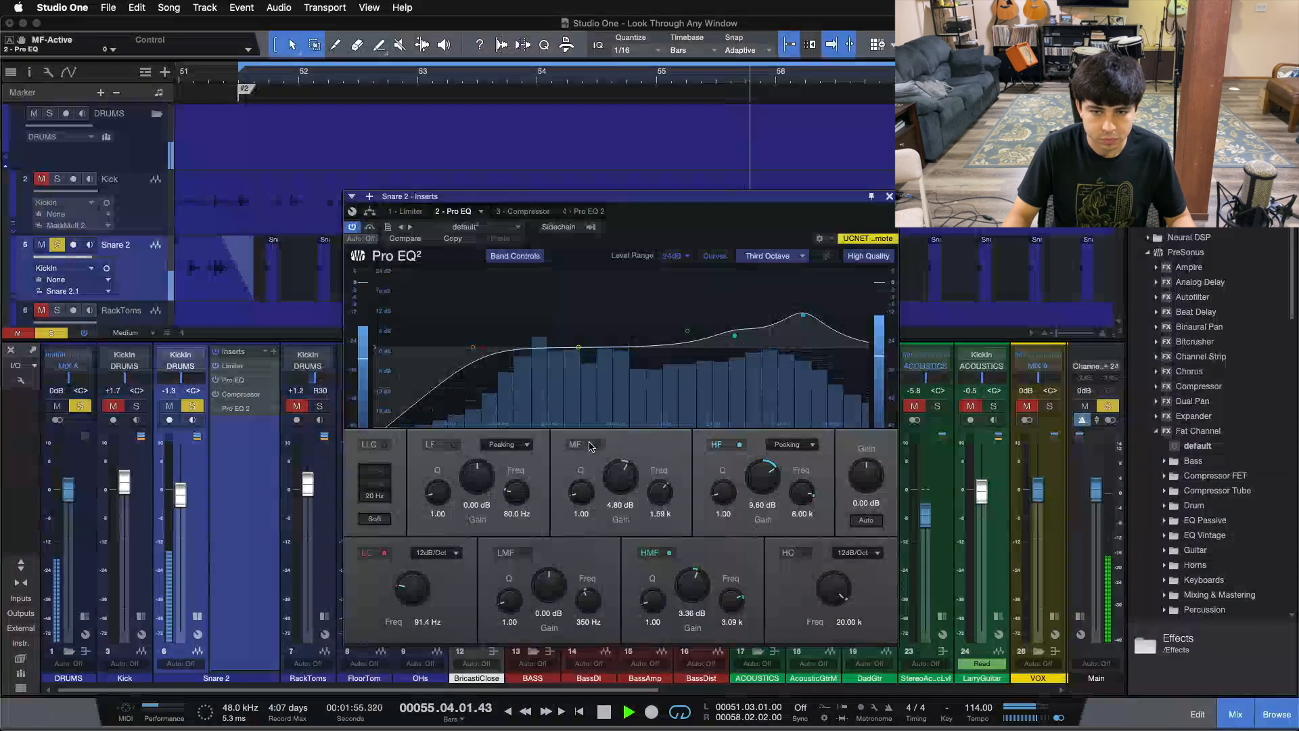
{"action": "left_click", "coordinate": [592, 445]}
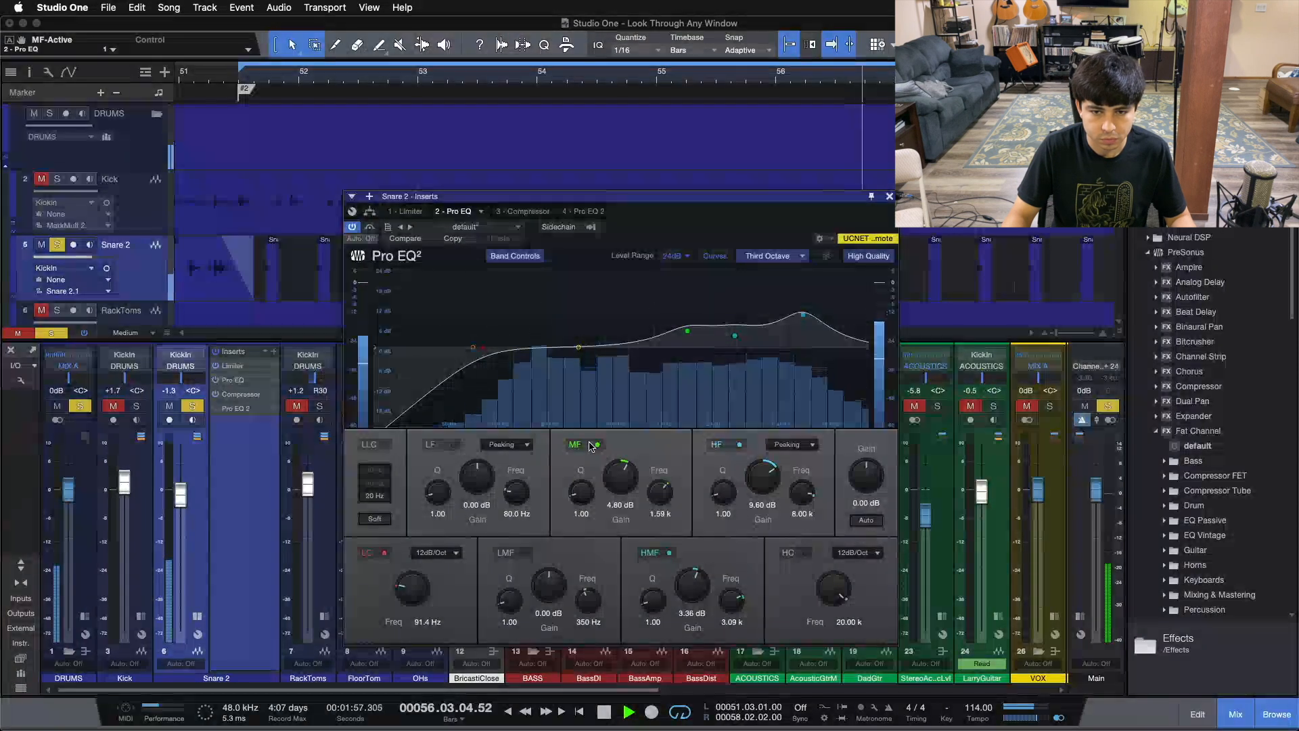
{"action": "left_click", "coordinate": [591, 445]}
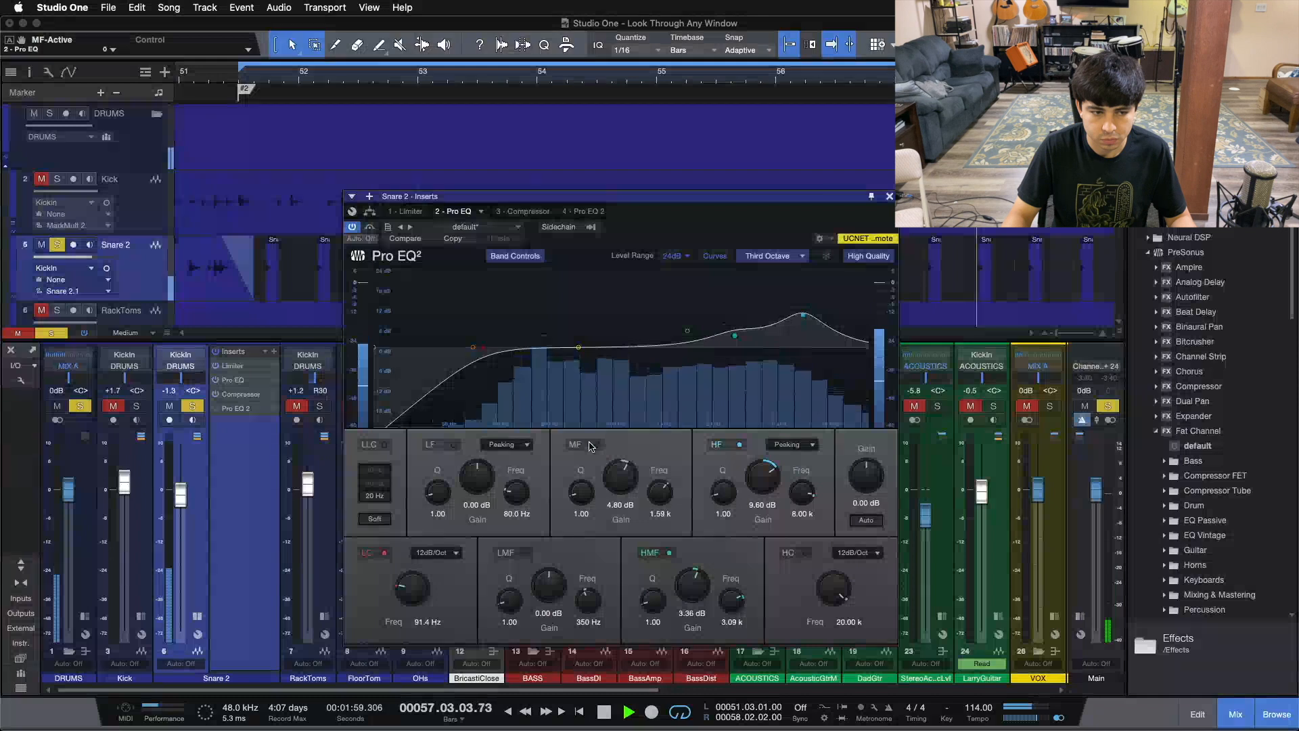
{"action": "left_click", "coordinate": [592, 445]}
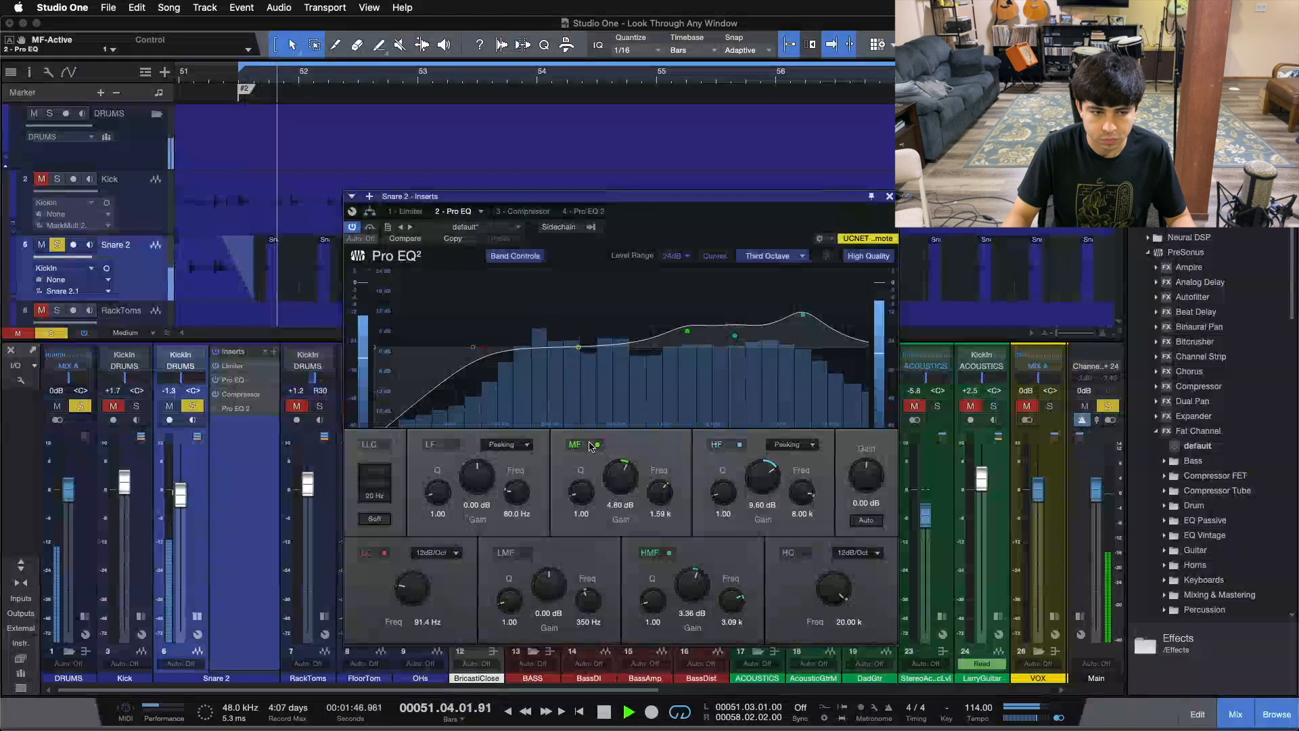
{"action": "left_click", "coordinate": [591, 445]}
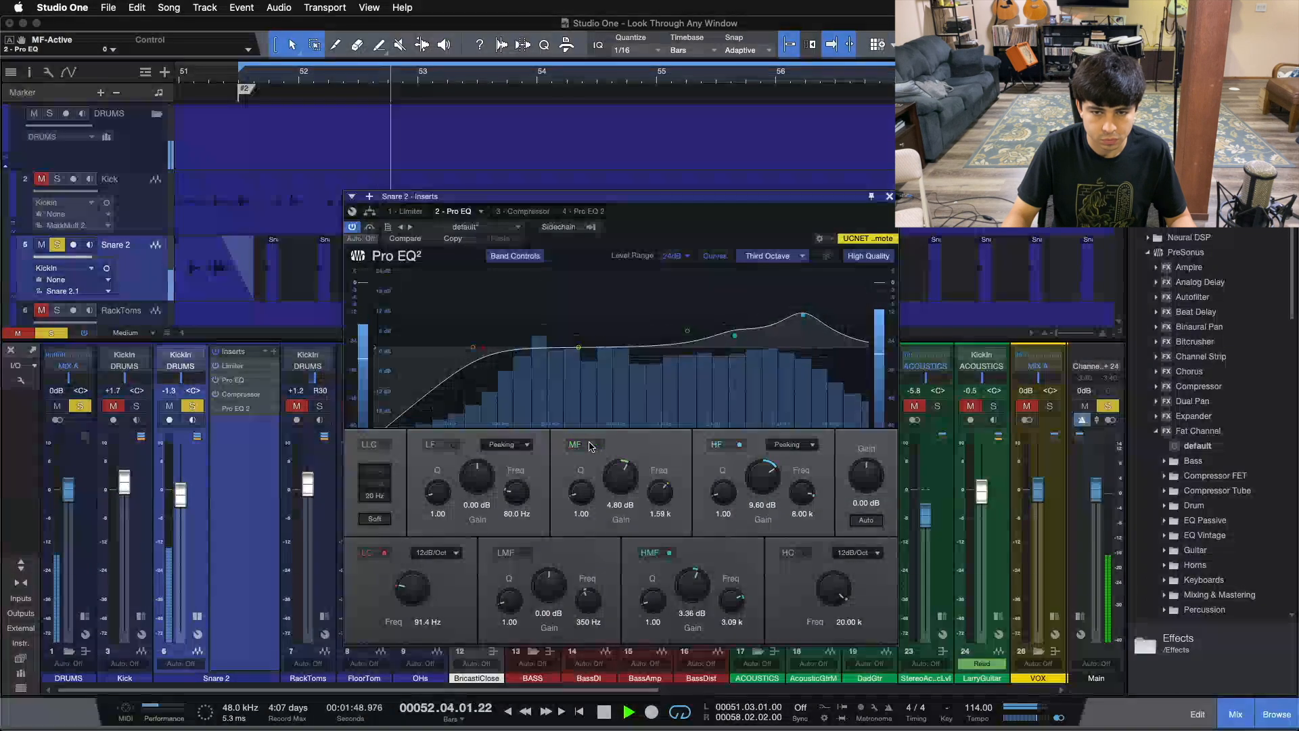
{"action": "left_click", "coordinate": [592, 444]}
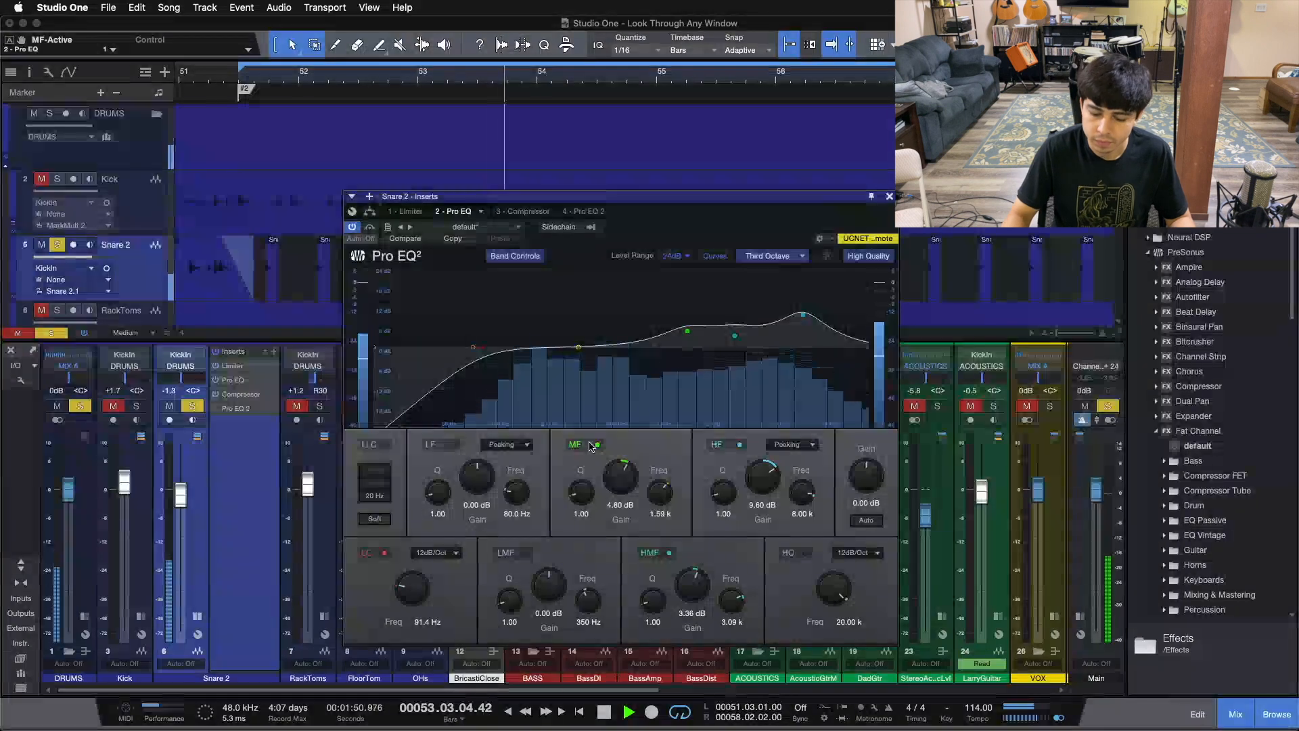
{"action": "key", "text": "space"}
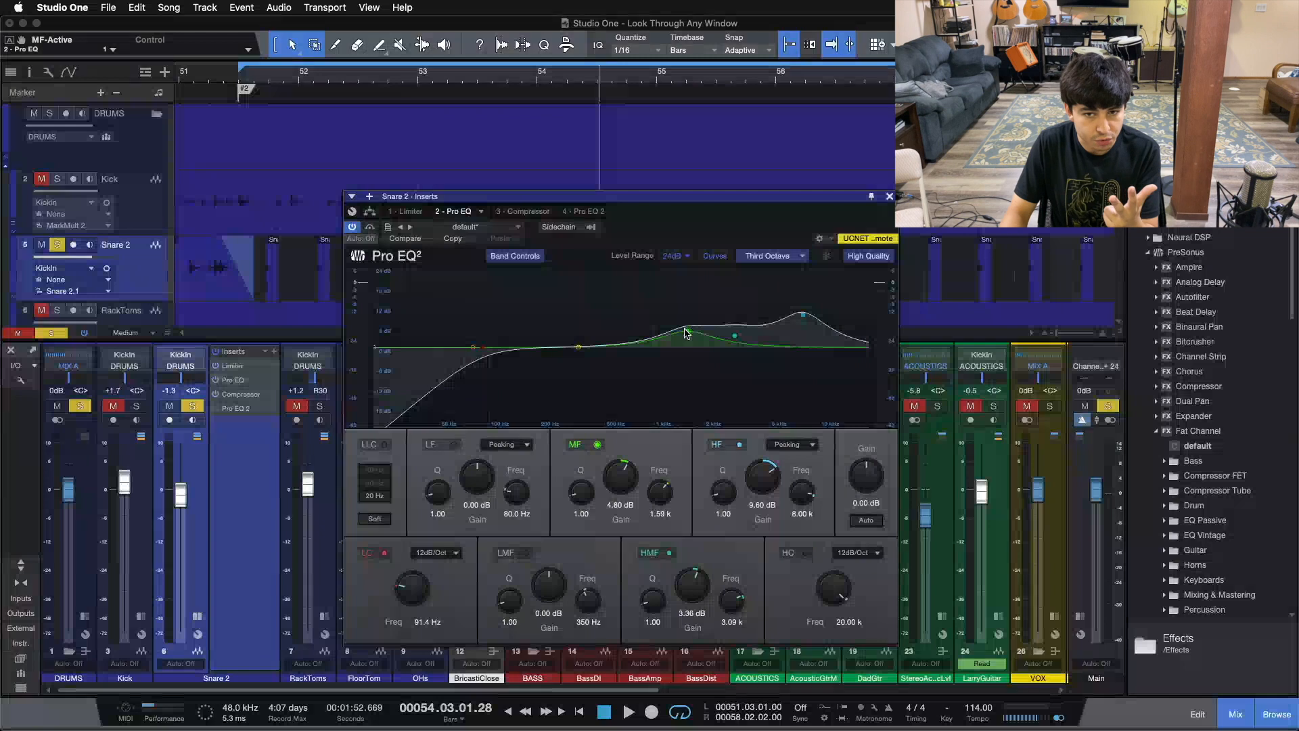
Open the second Pro EQ on Snare 2, replay the section with it bypassed, and enable it during playback
{"action": "left_click", "coordinate": [582, 212]}
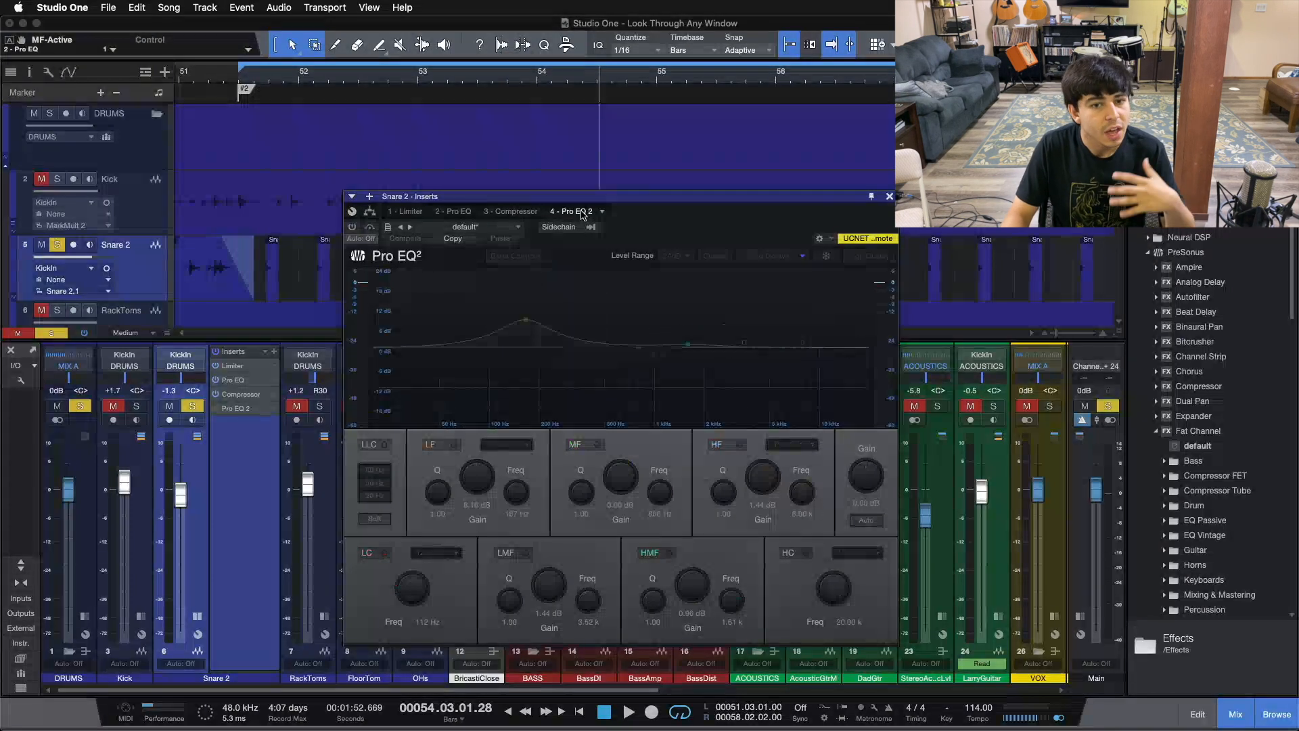
{"action": "left_click", "coordinate": [353, 228]}
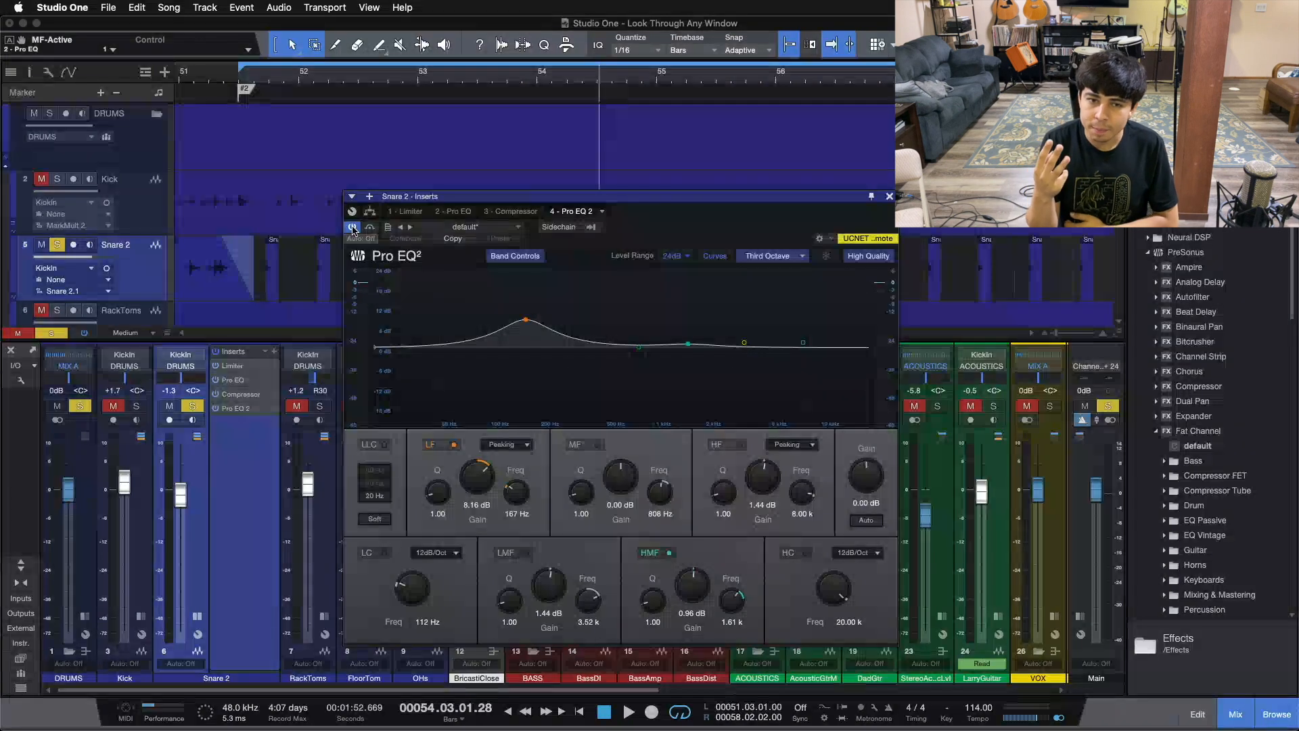
{"action": "left_click", "coordinate": [352, 227]}
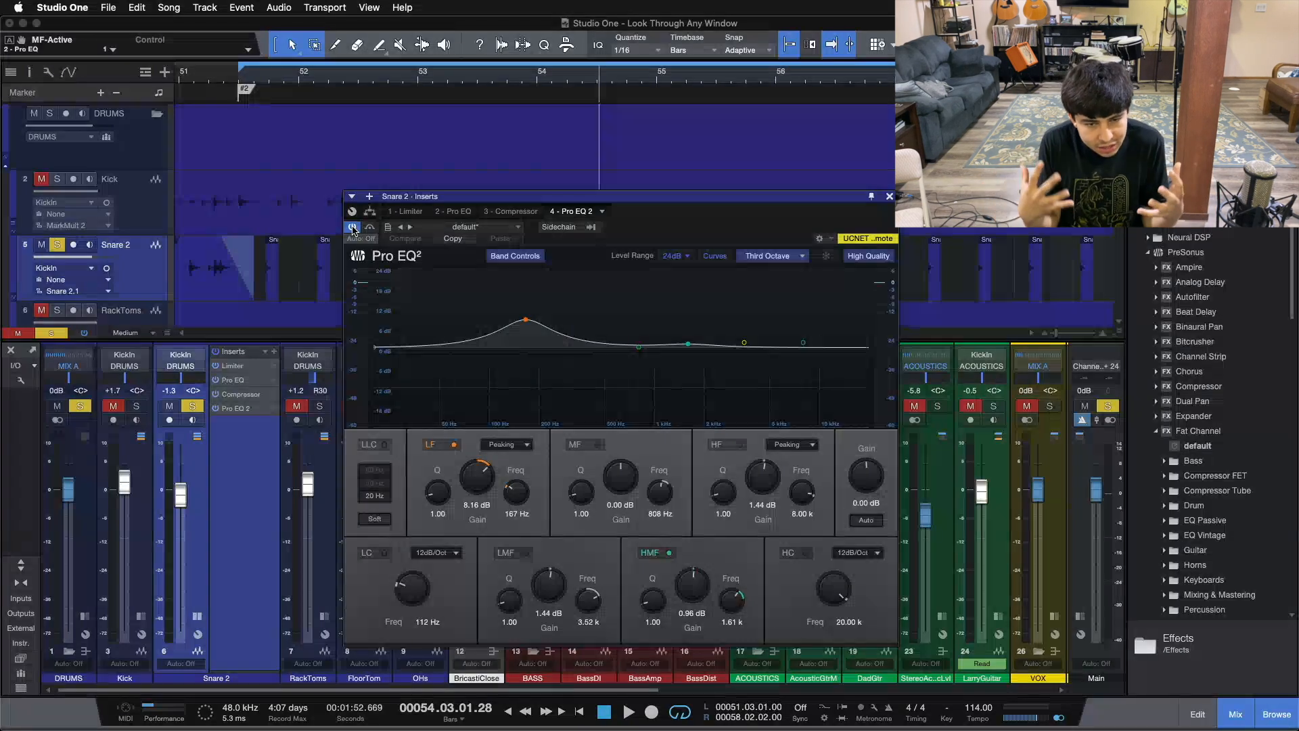
{"action": "left_click", "coordinate": [352, 227]}
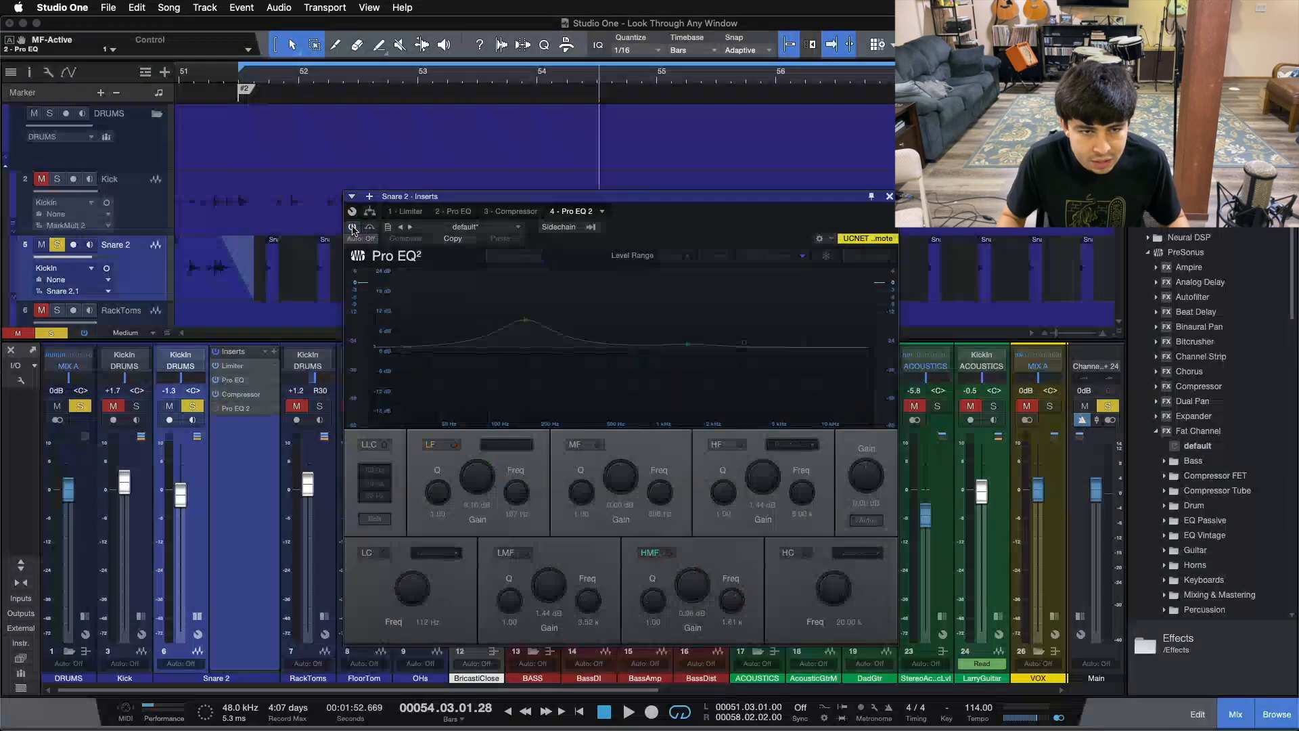
{"action": "key", "text": "space"}
{"action": "left_click", "coordinate": [352, 228]}
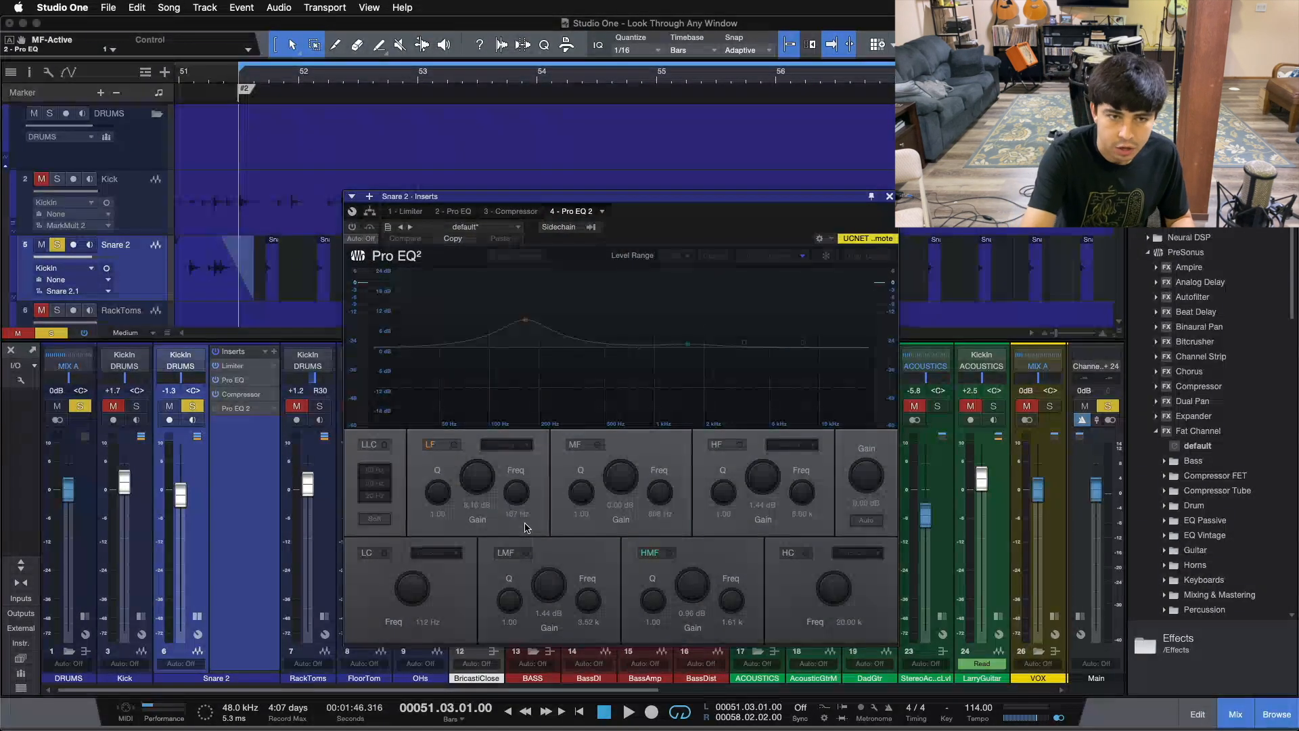
{"action": "key", "text": "space"}
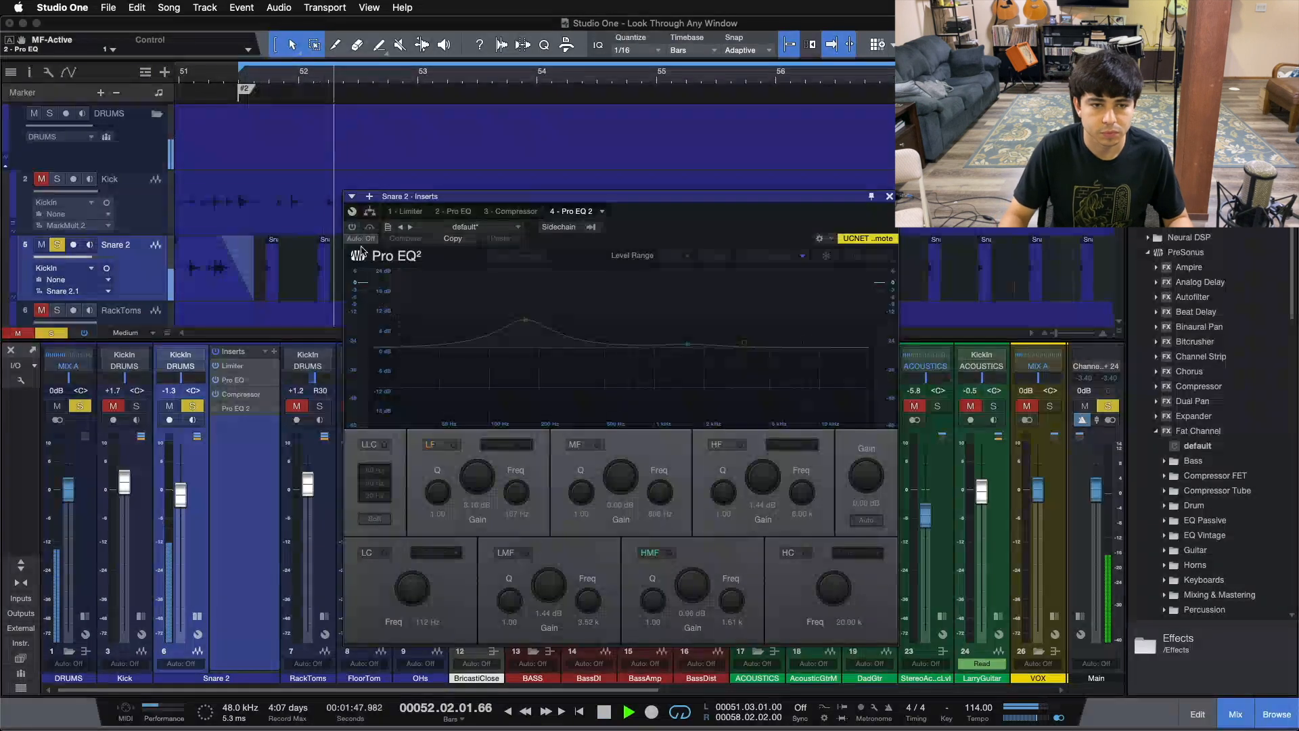
{"action": "left_click", "coordinate": [353, 228]}
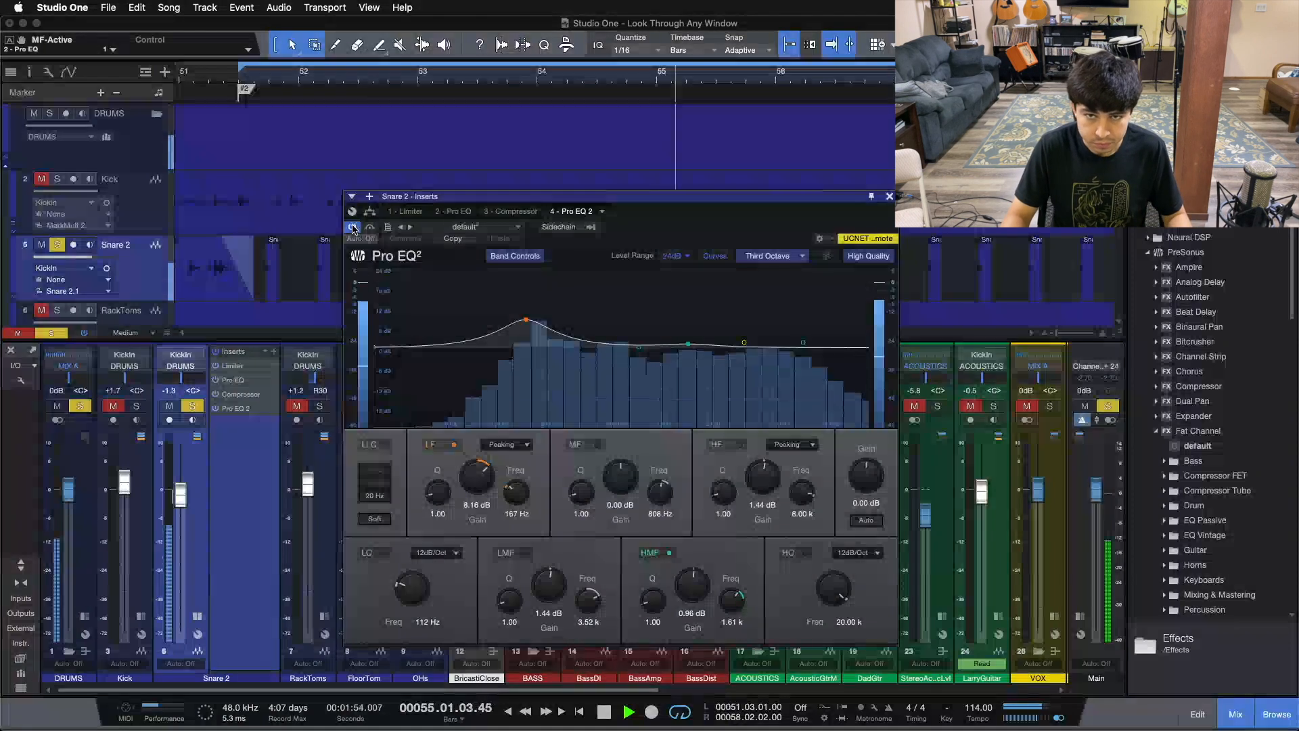
Compare the snare with and without the second Pro EQ and its 8.16 dB LF boost at 167 Hz, leaving it enabled, and stop playback
{"action": "left_click", "coordinate": [352, 228]}
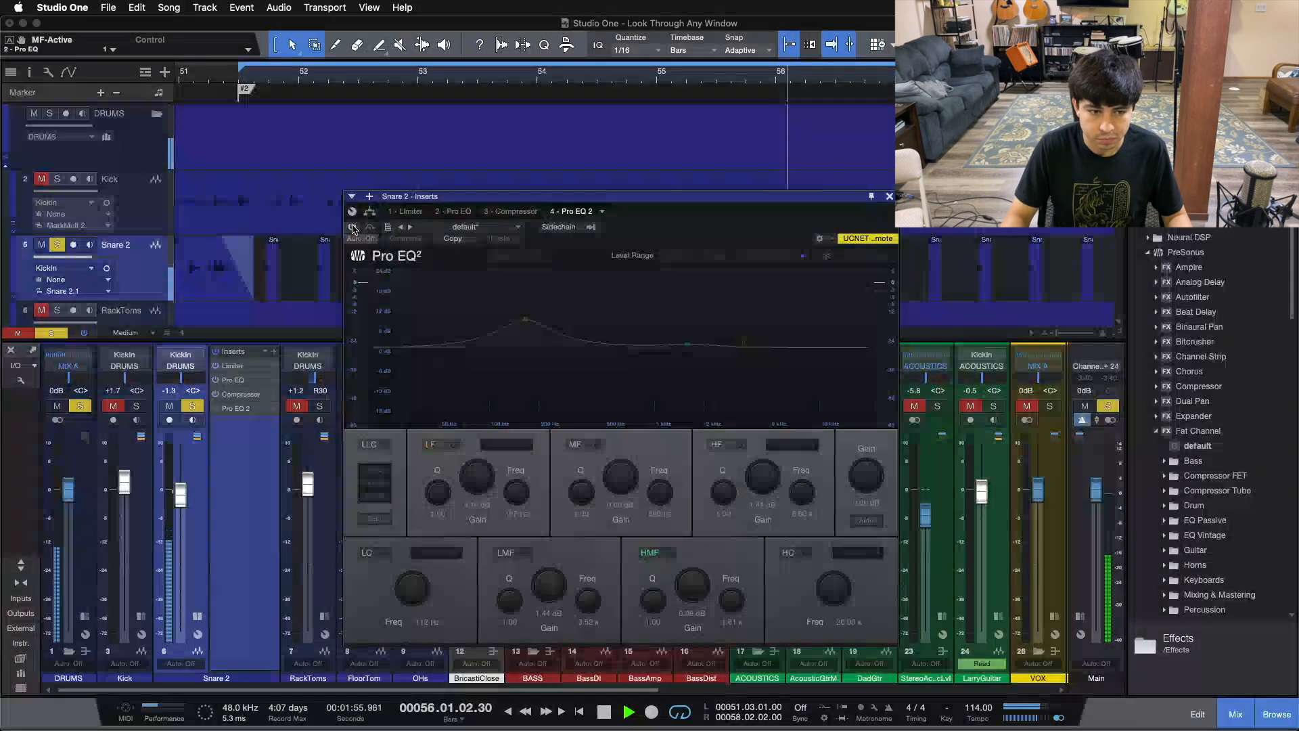
{"action": "left_click", "coordinate": [353, 227]}
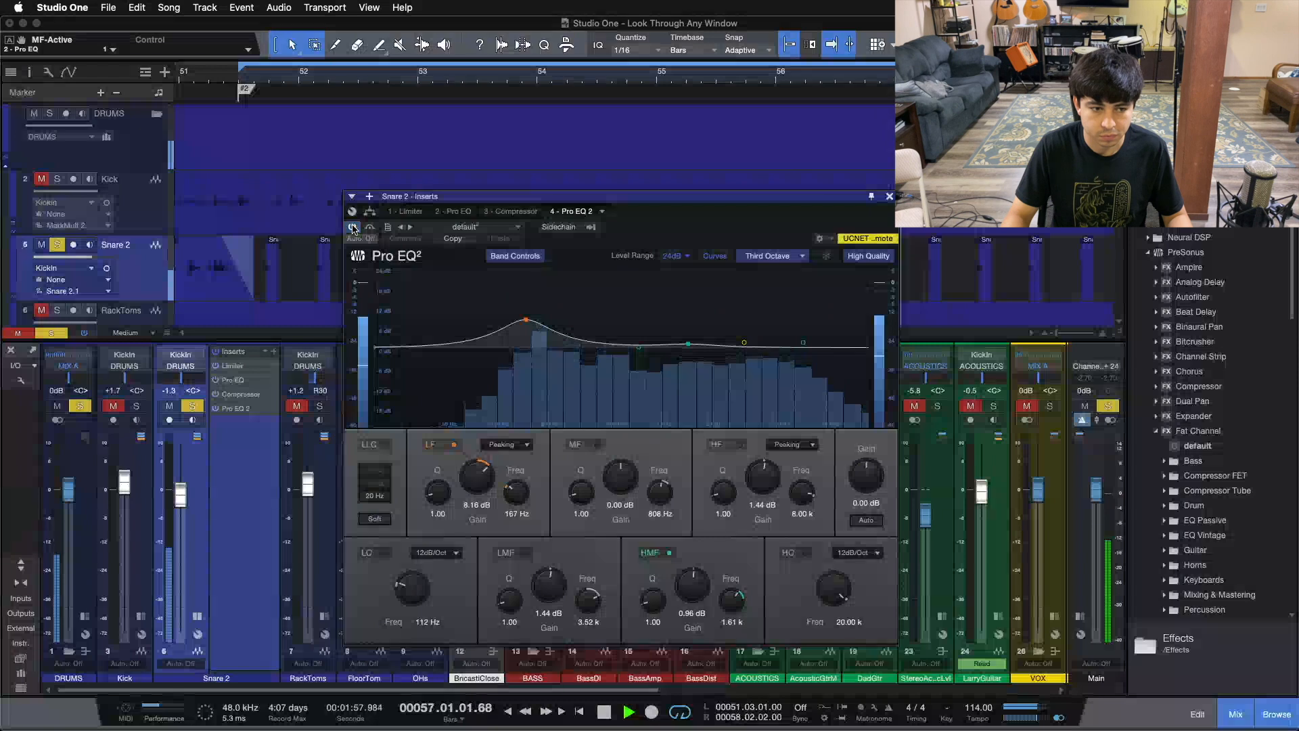
{"action": "left_click", "coordinate": [352, 227]}
{"action": "left_click", "coordinate": [353, 228]}
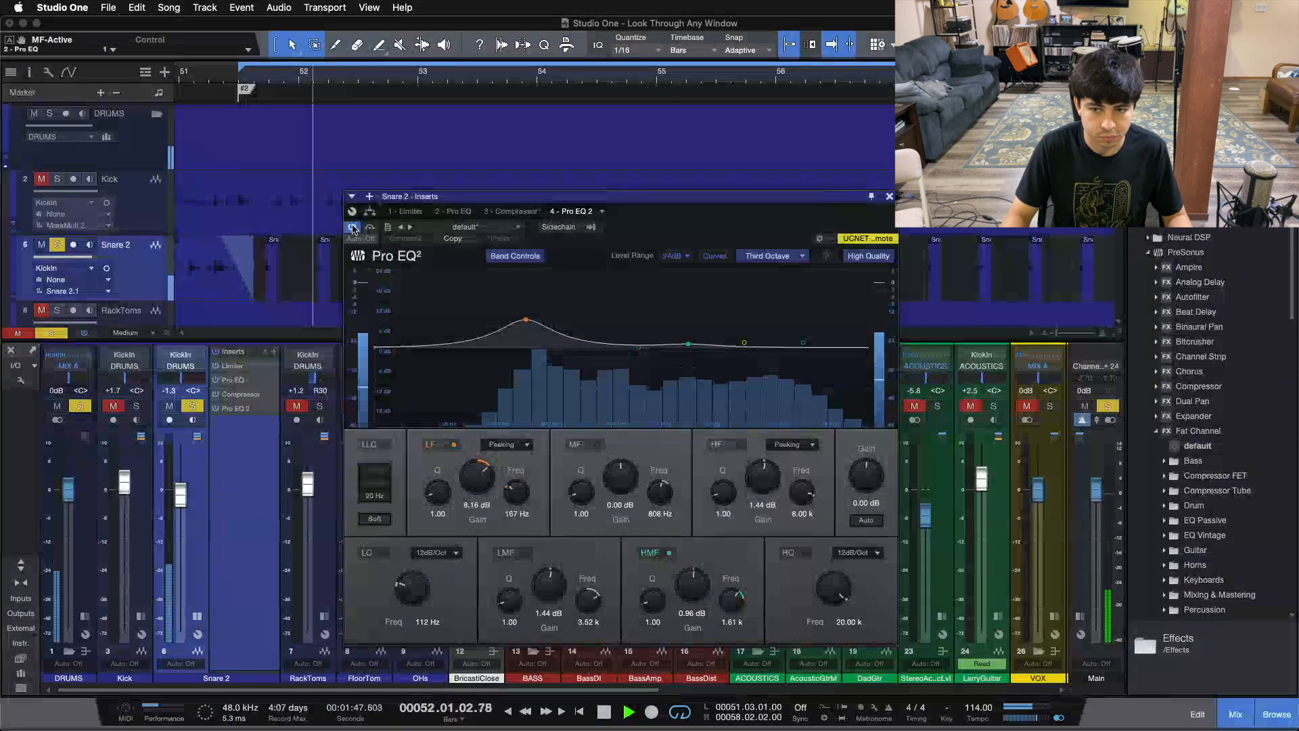
{"action": "left_click", "coordinate": [352, 227]}
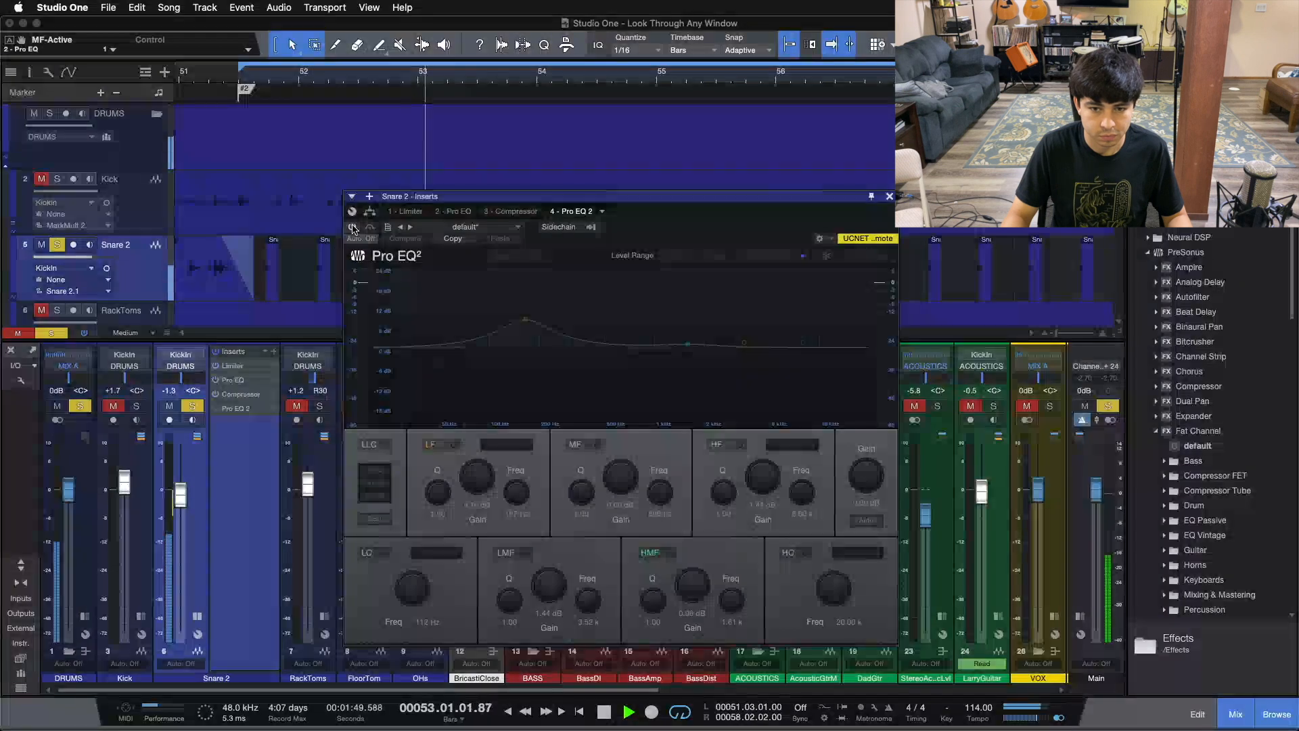
{"action": "left_click", "coordinate": [353, 228]}
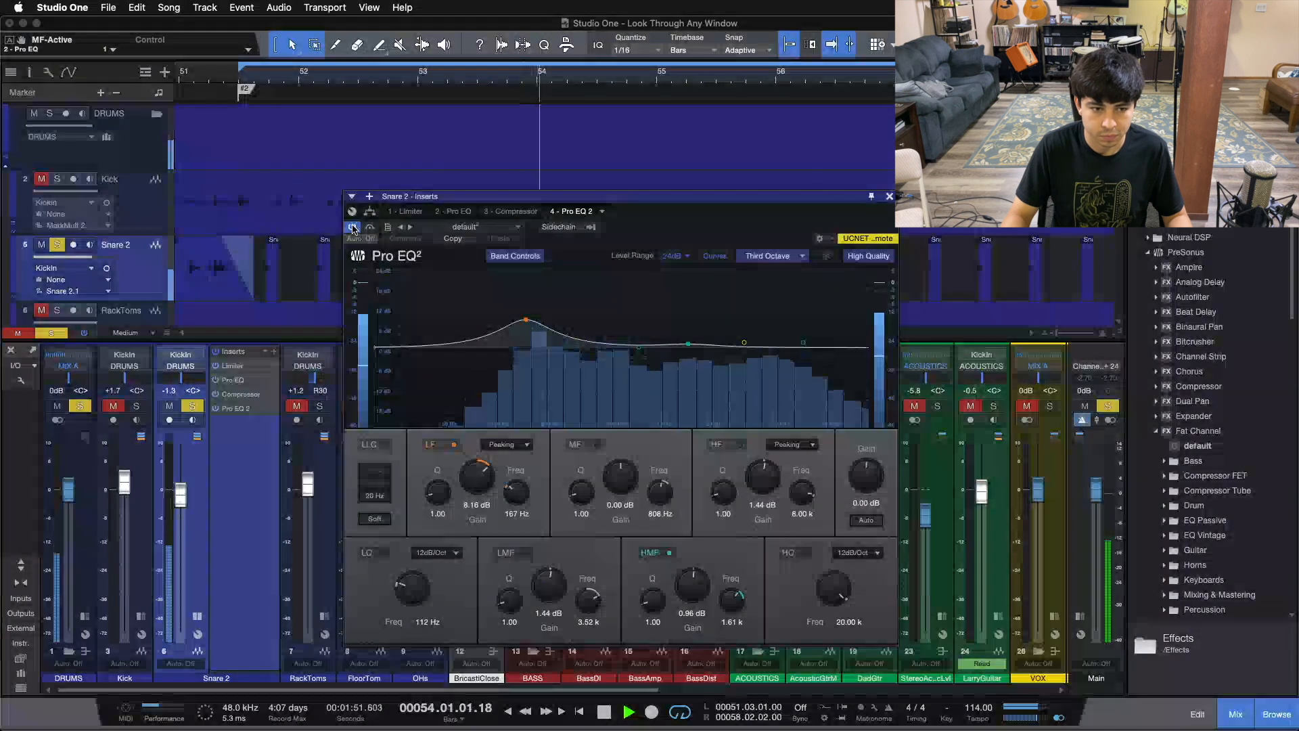
{"action": "left_click", "coordinate": [352, 227]}
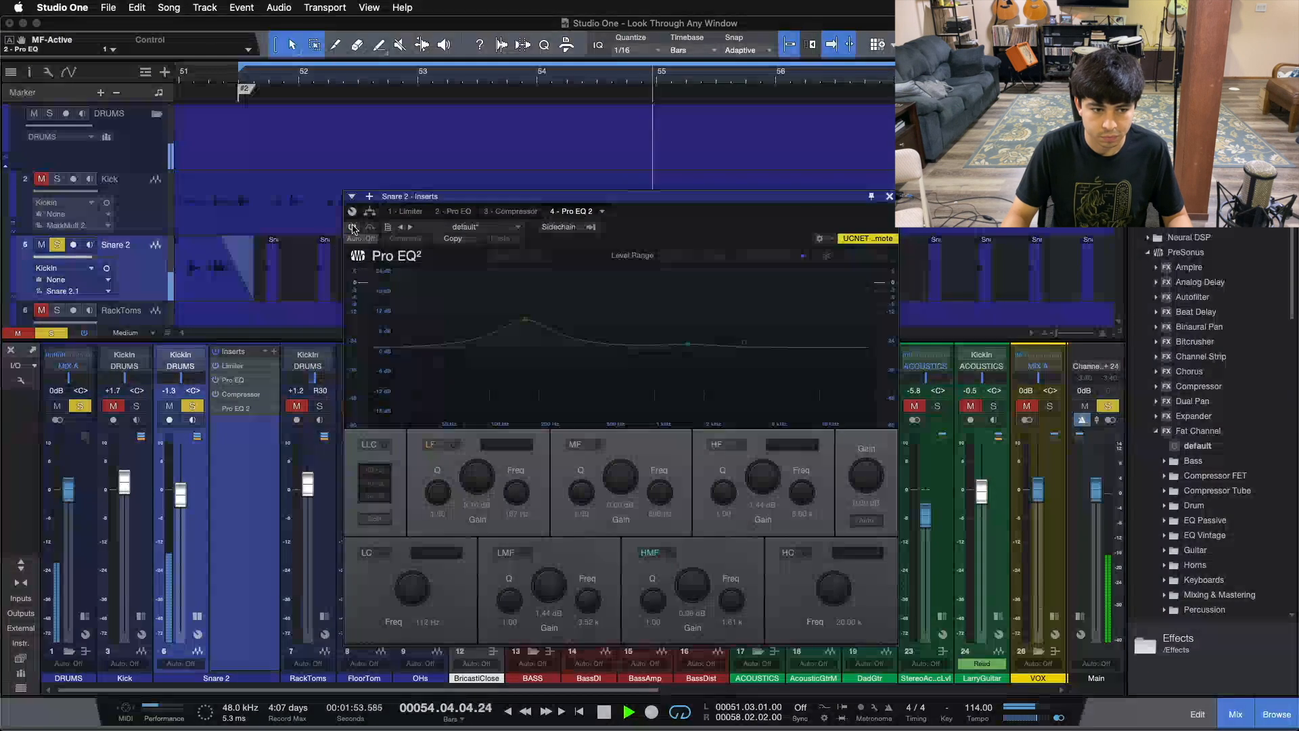
{"action": "left_click", "coordinate": [353, 227]}
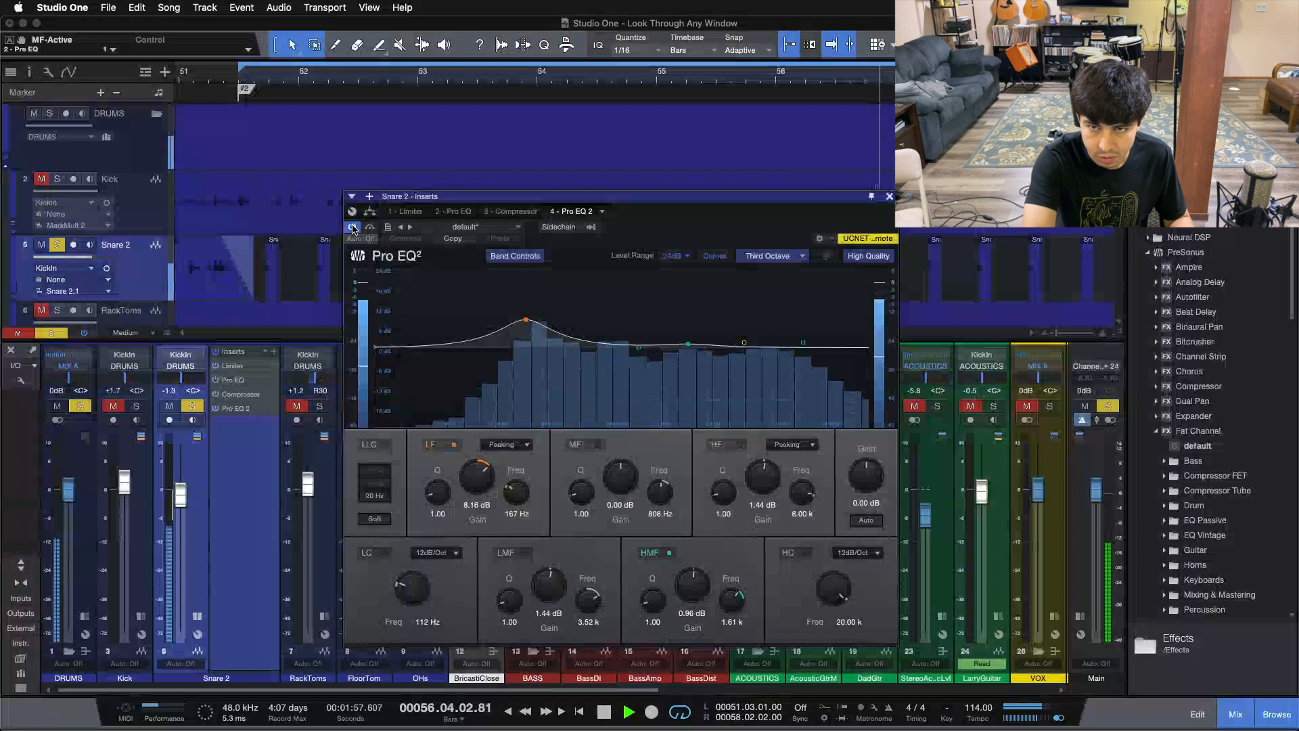
{"action": "key", "text": "space"}
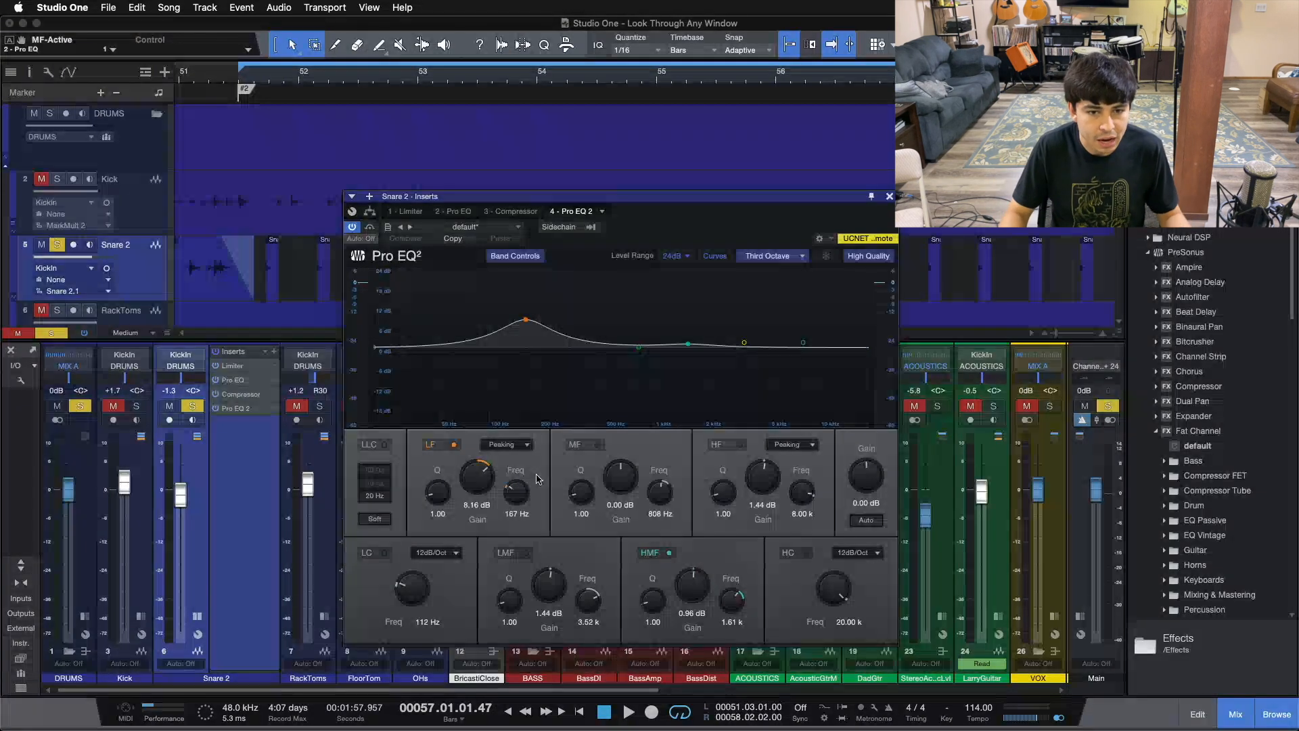
Play the section from its start with all Snare 2 inserts bypassed, and compare the snare with and without the full chain, leaving it active
{"action": "left_click", "coordinate": [215, 352]}
{"action": "key", "text": "KP_1"}
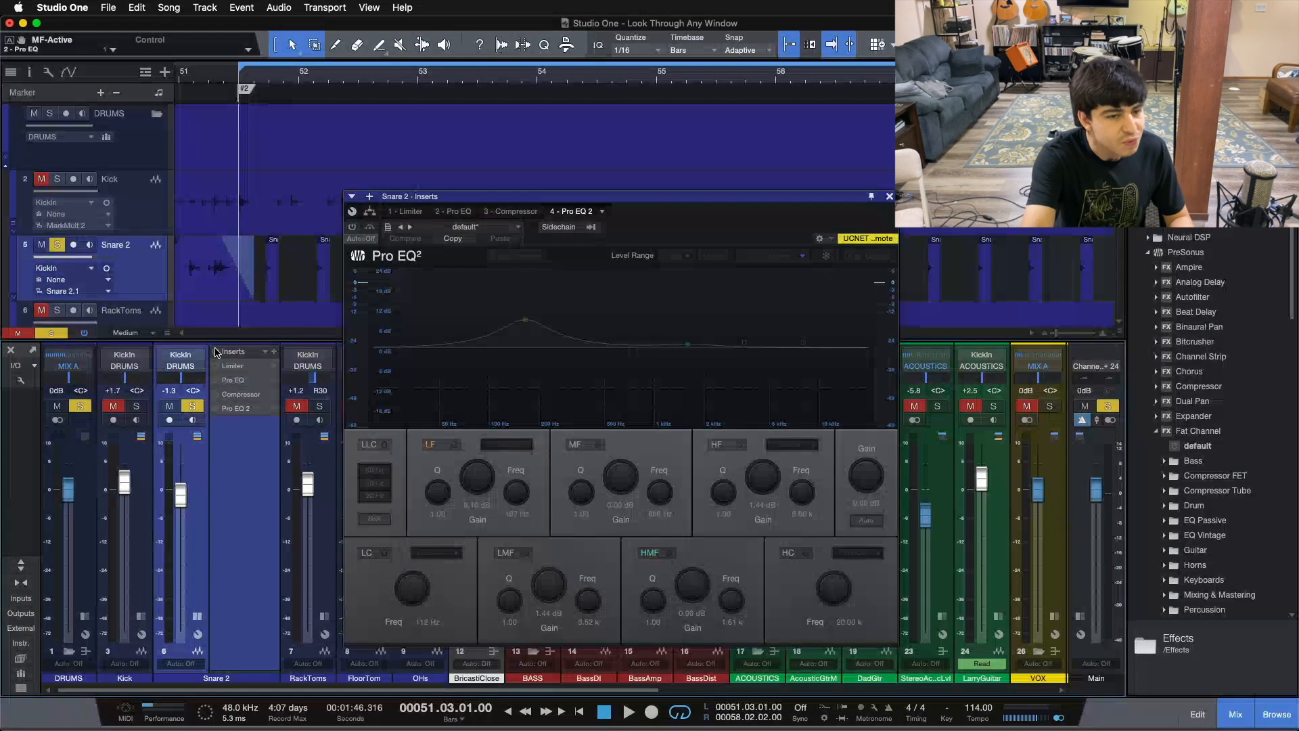
{"action": "key", "text": "space"}
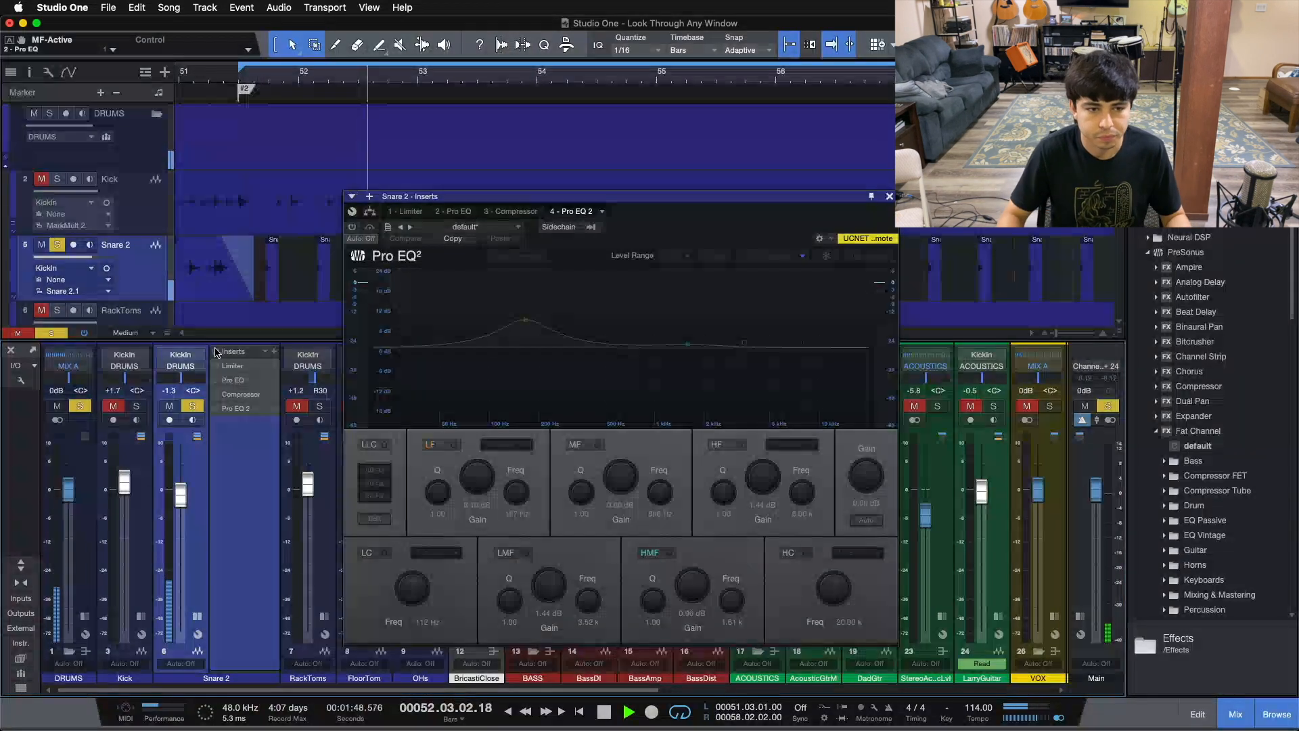
{"action": "left_click", "coordinate": [215, 351]}
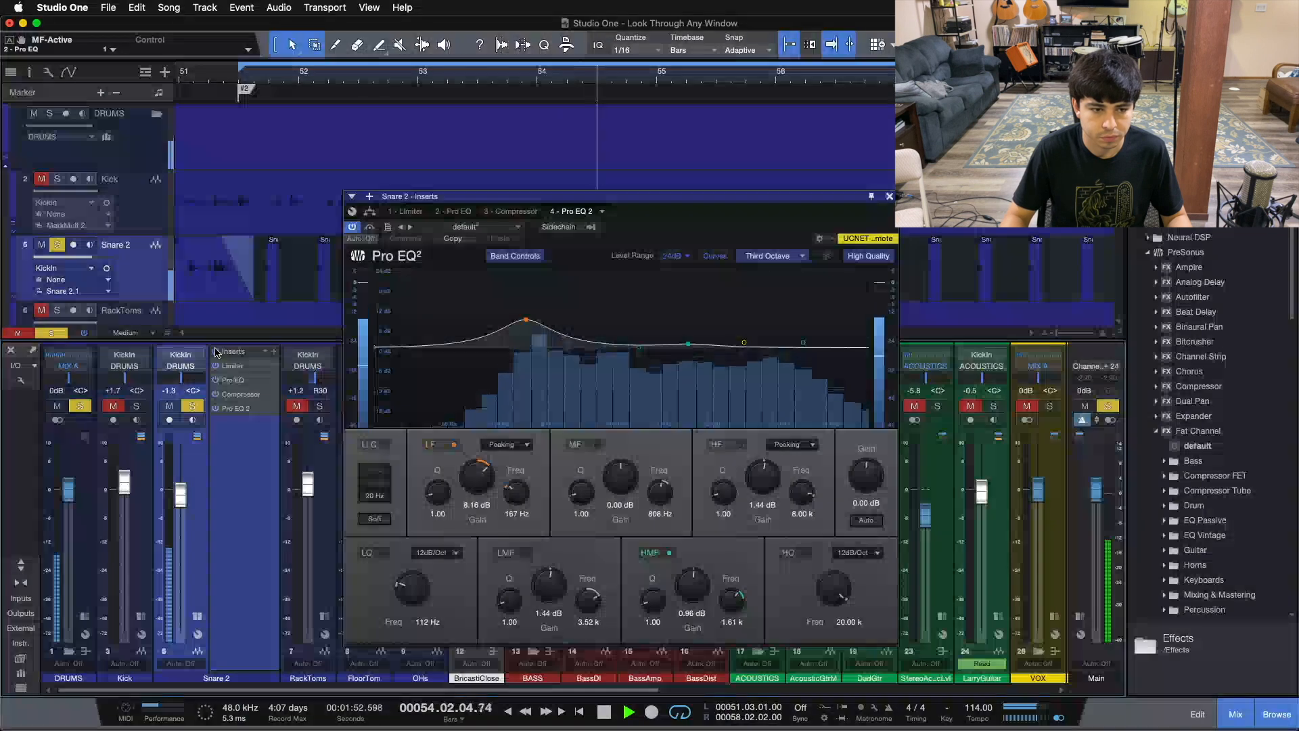
{"action": "left_click", "coordinate": [215, 351]}
{"action": "left_click", "coordinate": [216, 351]}
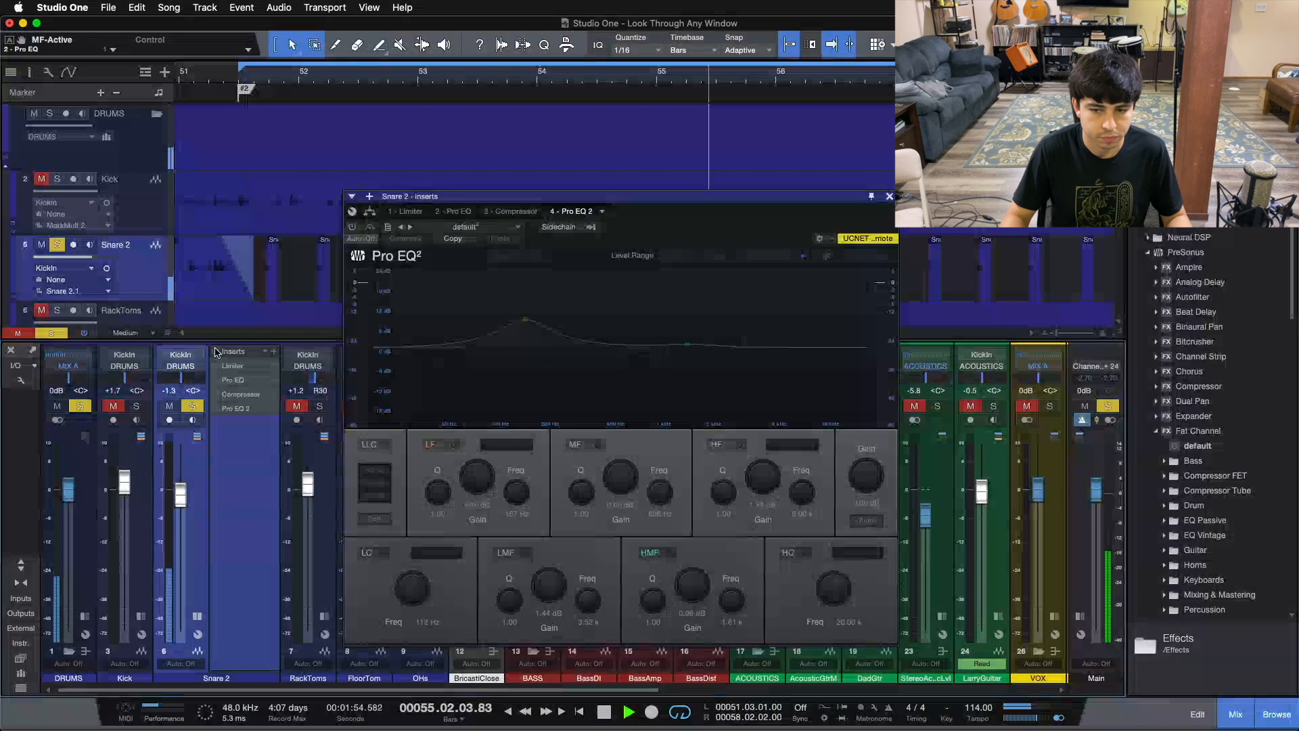
{"action": "left_click", "coordinate": [215, 351]}
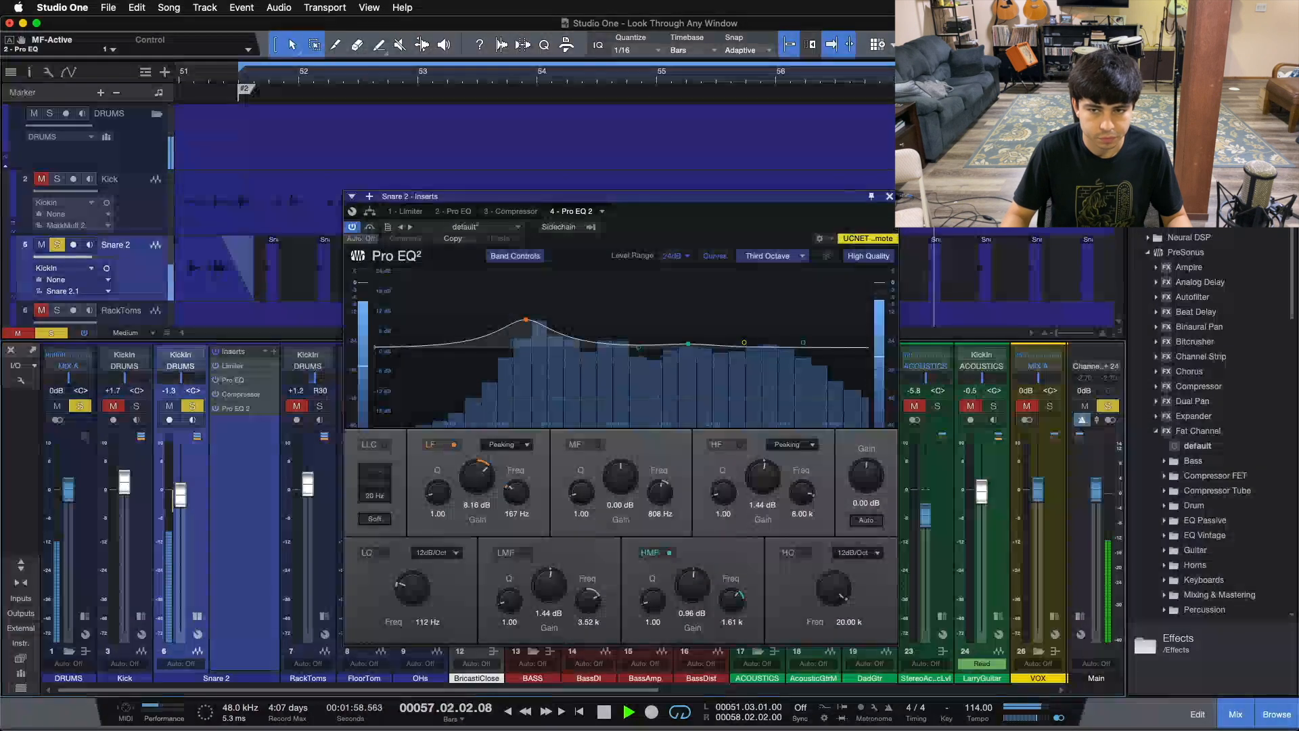
Close the Snare 2 inserts window and solo the Kick, RackToms, FloorTom, OHs and BricastClose channels alongside the snare during playback
{"action": "left_click", "coordinate": [890, 196]}
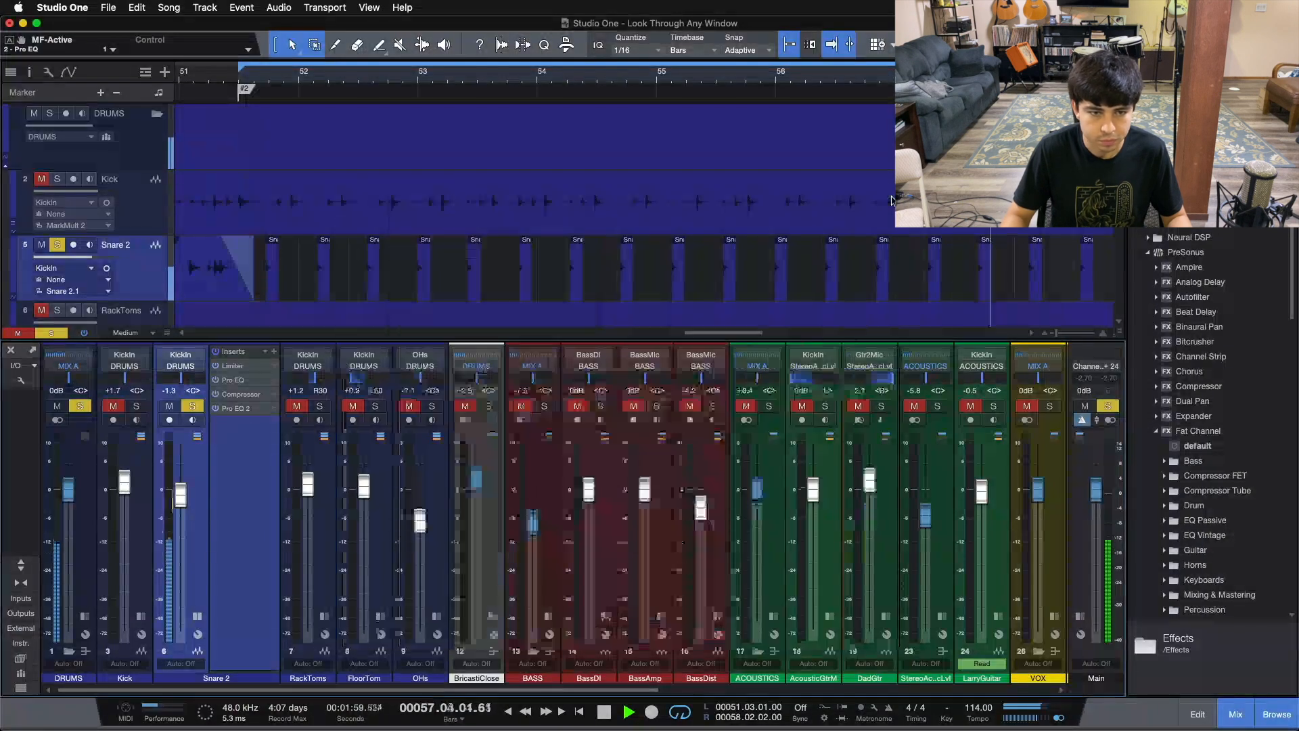
{"action": "left_click", "coordinate": [138, 408]}
{"action": "left_click", "coordinate": [320, 408]}
{"action": "left_click", "coordinate": [375, 407]}
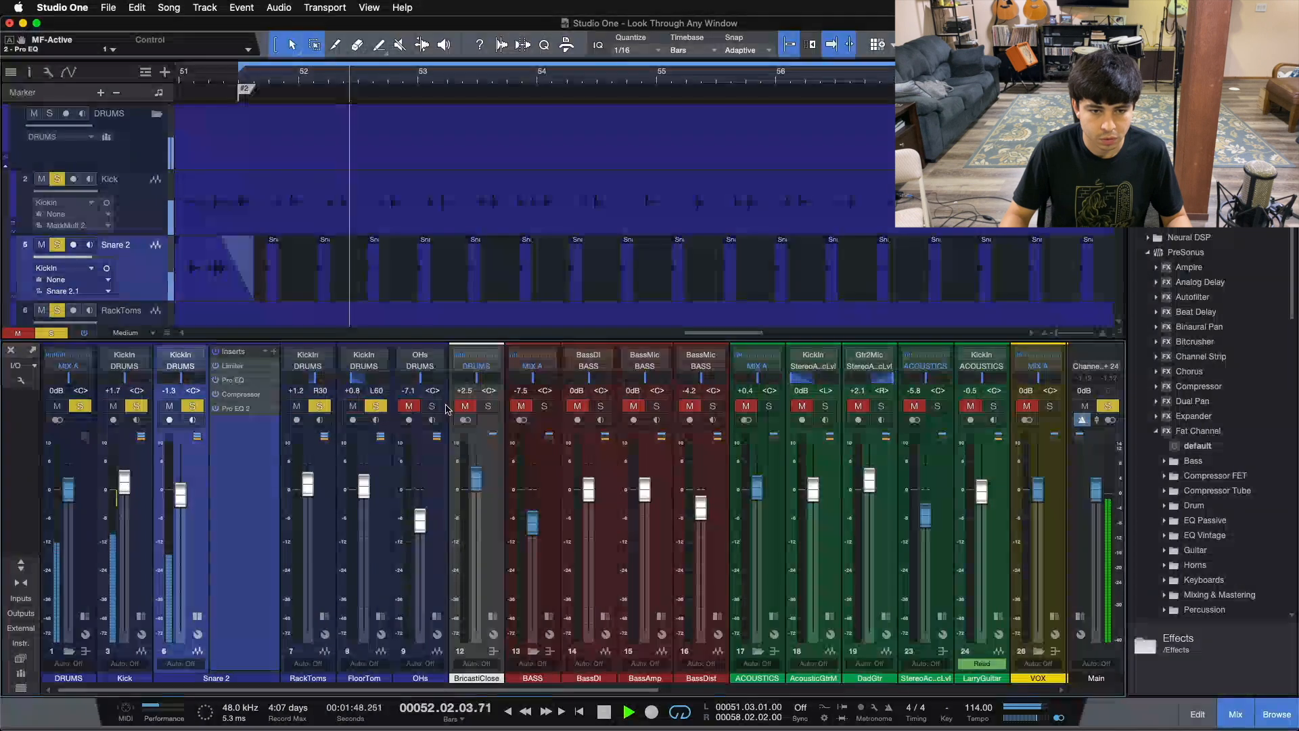
{"action": "left_click", "coordinate": [432, 407]}
{"action": "left_click", "coordinate": [488, 406]}
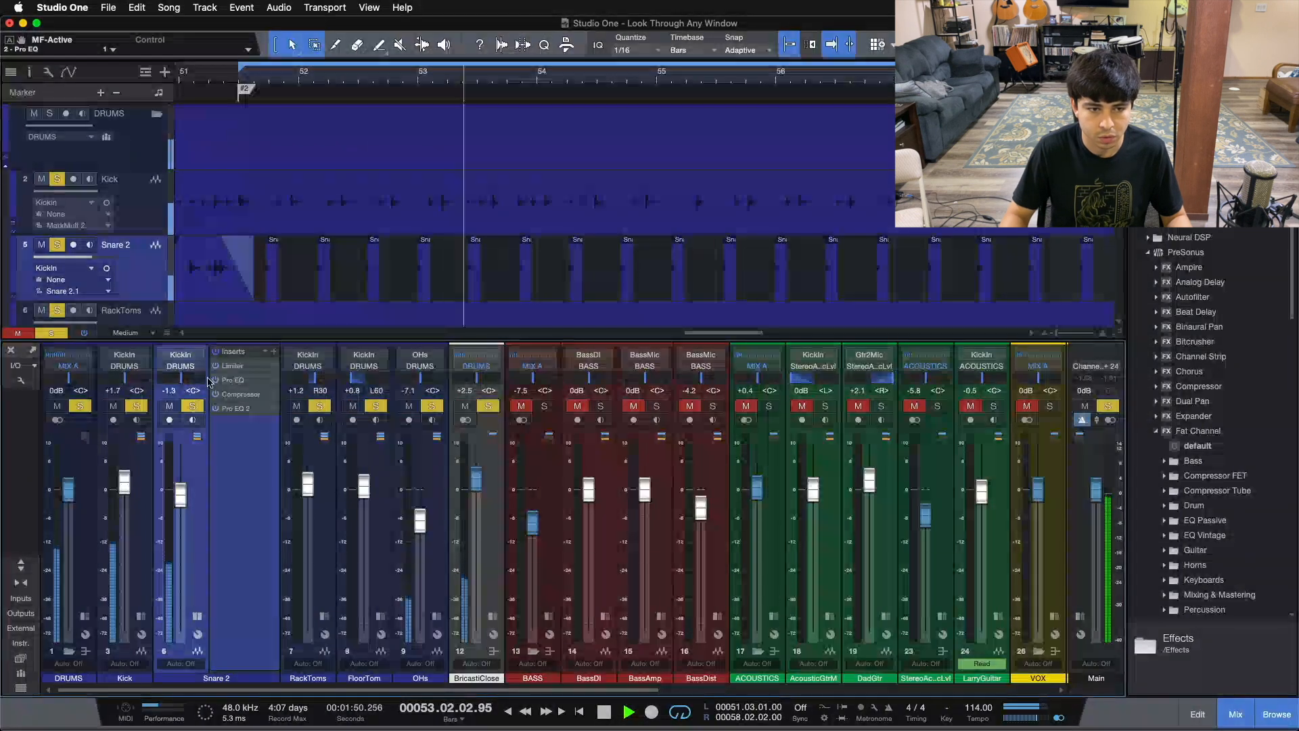
Compare the snare within the soloed drum kit with its full insert chain bypassed and active, leaving the chain bypassed
{"action": "left_click", "coordinate": [216, 352]}
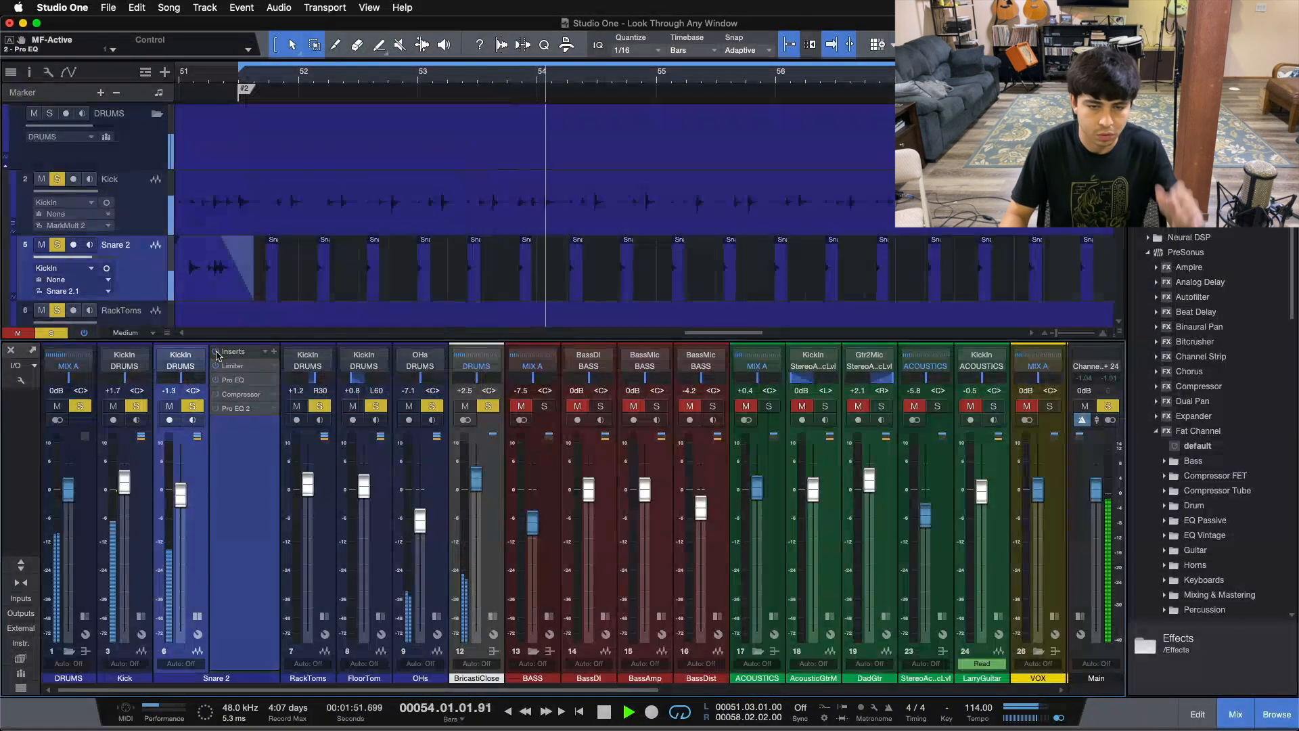
{"action": "left_click", "coordinate": [216, 352]}
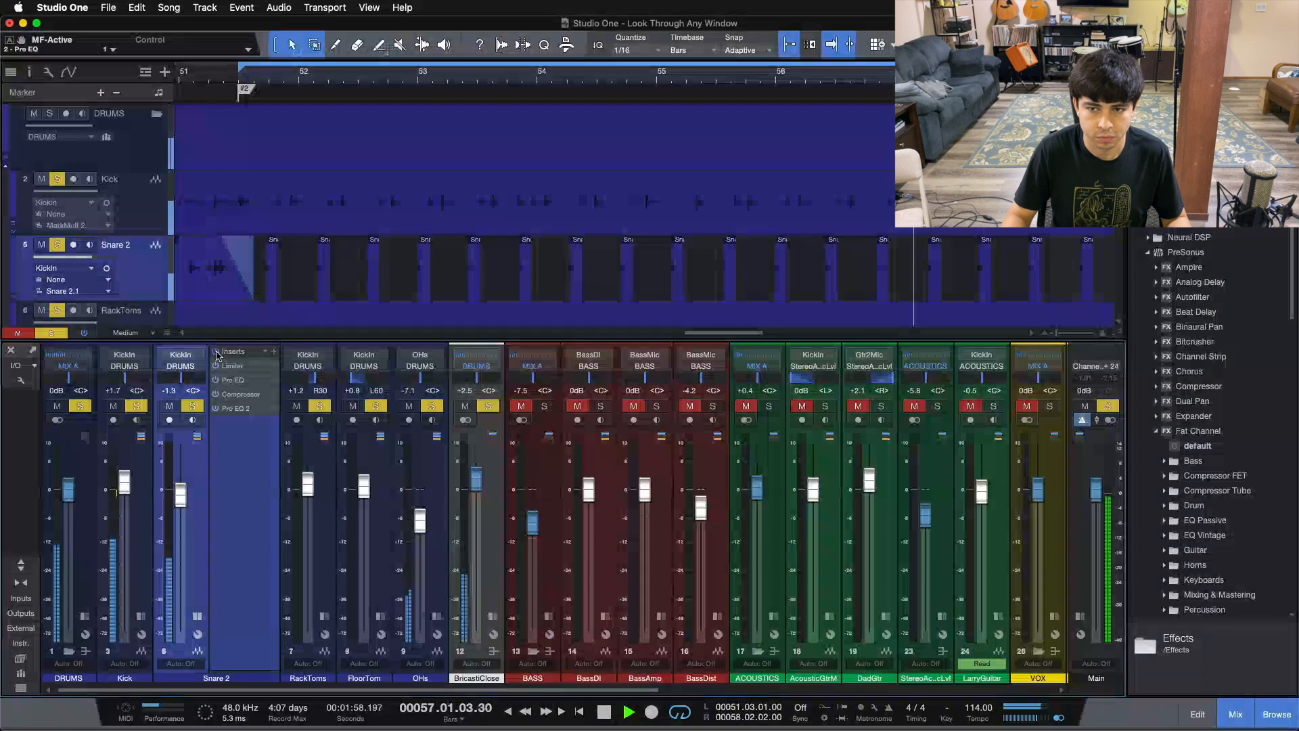
{"action": "left_click", "coordinate": [217, 352]}
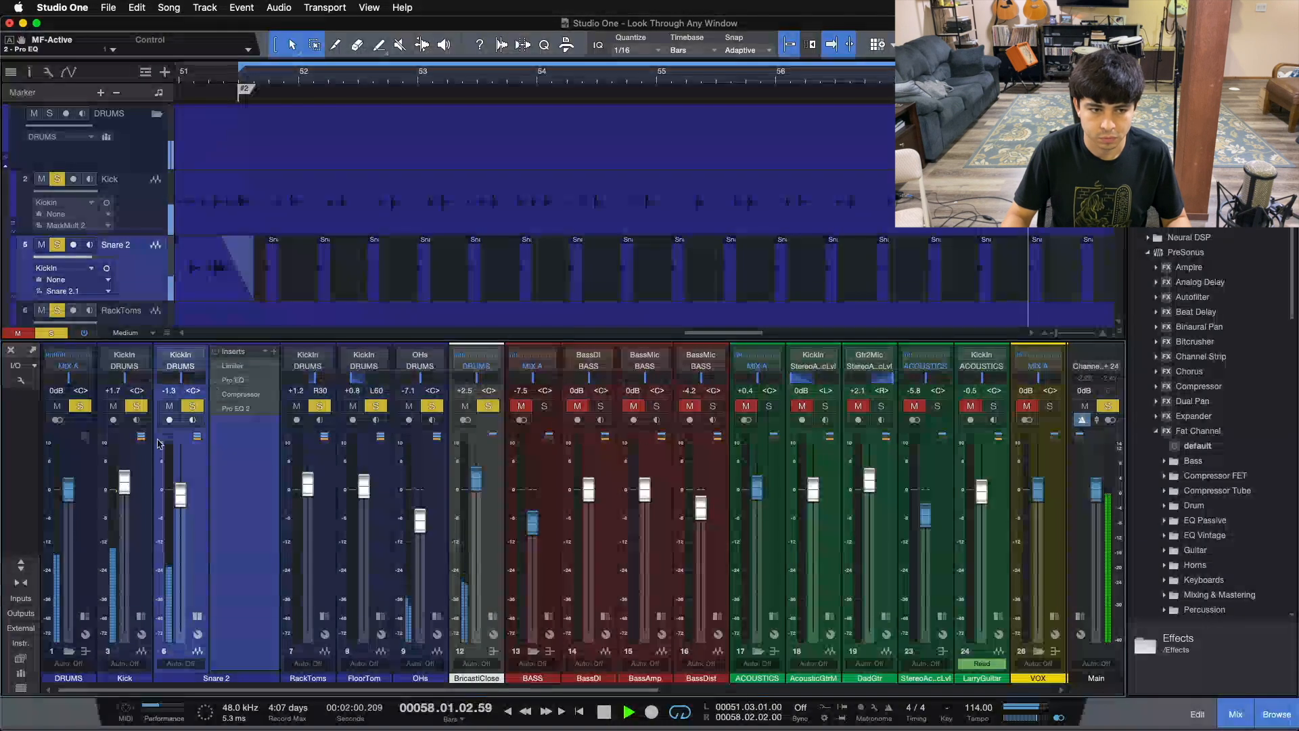
Unsolo the Kick, RackToms, FloorTom, OHs and BricastClose channels so only Snare 2 plays
{"action": "left_click", "coordinate": [319, 406]}
{"action": "left_click", "coordinate": [367, 406]}
{"action": "left_click", "coordinate": [432, 406]}
{"action": "left_click", "coordinate": [488, 406]}
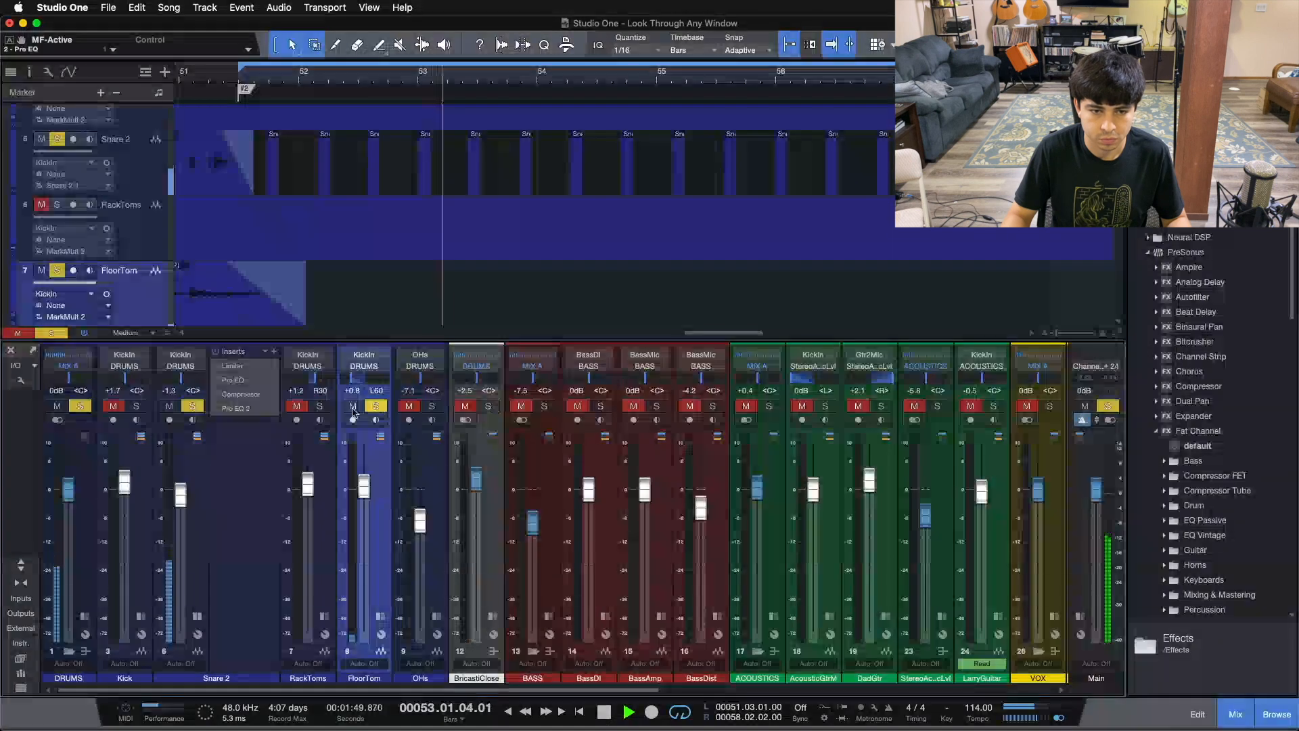
{"action": "left_click", "coordinate": [375, 406]}
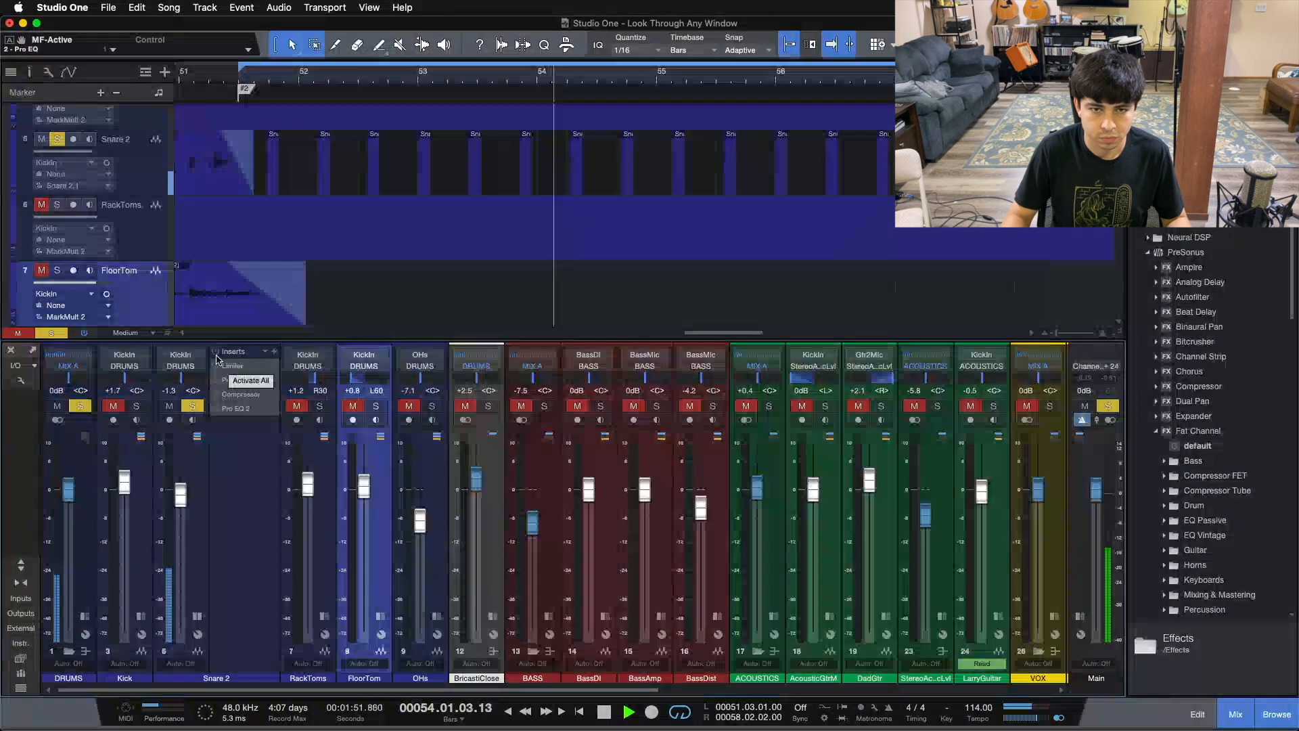
Activate all Snare 2 inserts during playback, listen to the processed snare alone, and stop playback
{"action": "left_click", "coordinate": [215, 352]}
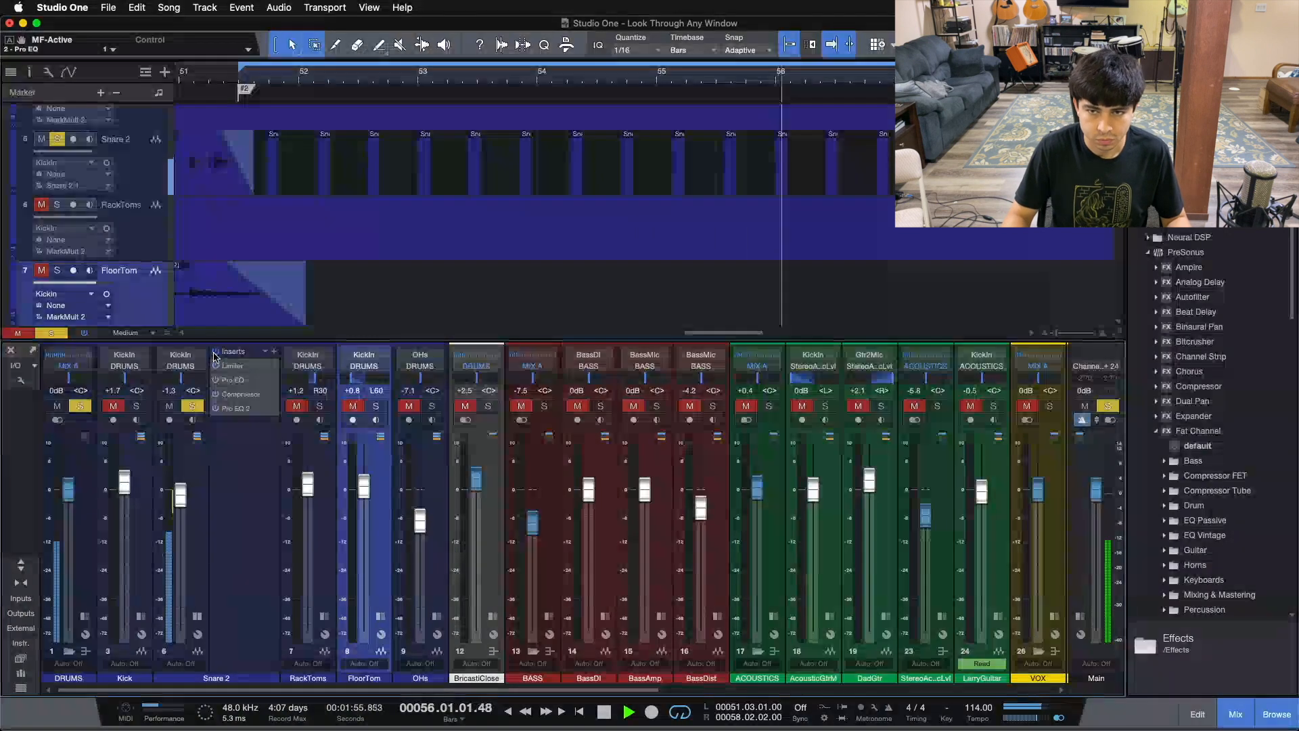
{"action": "scroll", "coordinate": [638, 163], "scroll_direction": "up", "scroll_amount": 3}
{"action": "scroll", "coordinate": [638, 172], "scroll_direction": "down", "scroll_amount": 1}
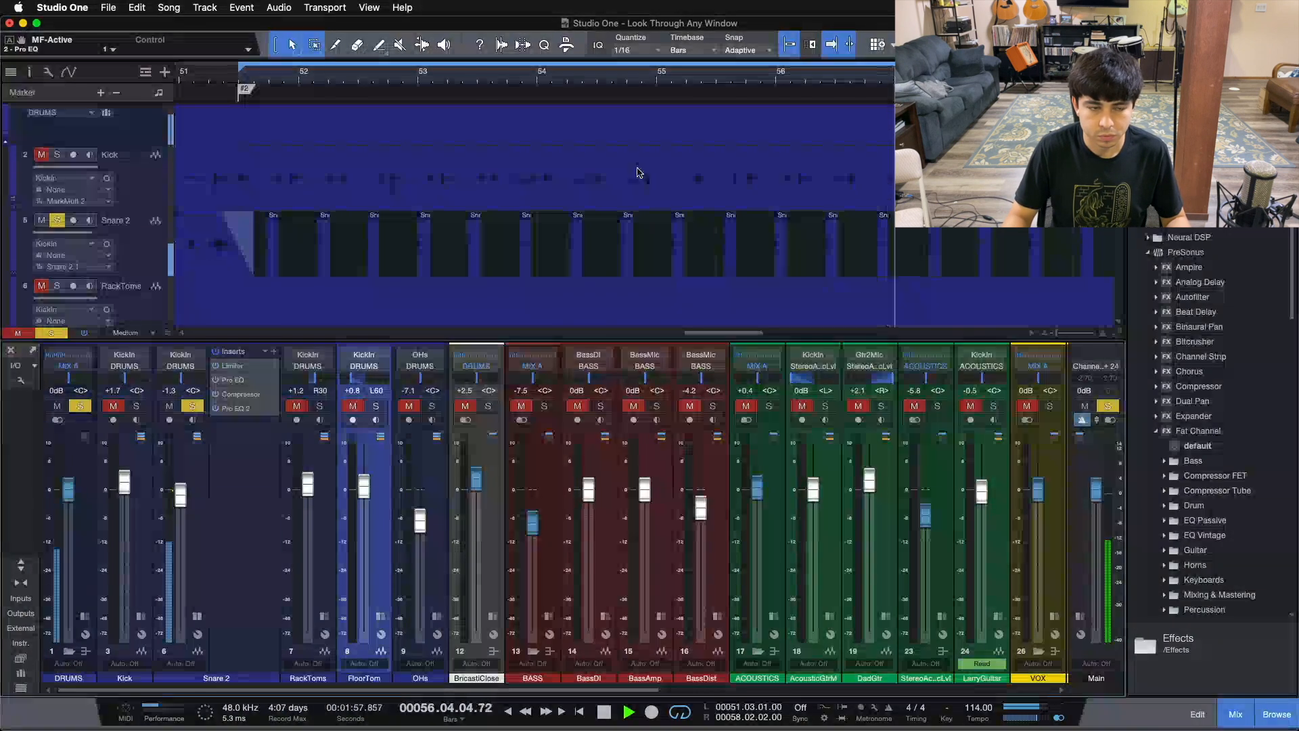
{"action": "scroll", "coordinate": [546, 227], "scroll_direction": "down", "scroll_amount": 1}
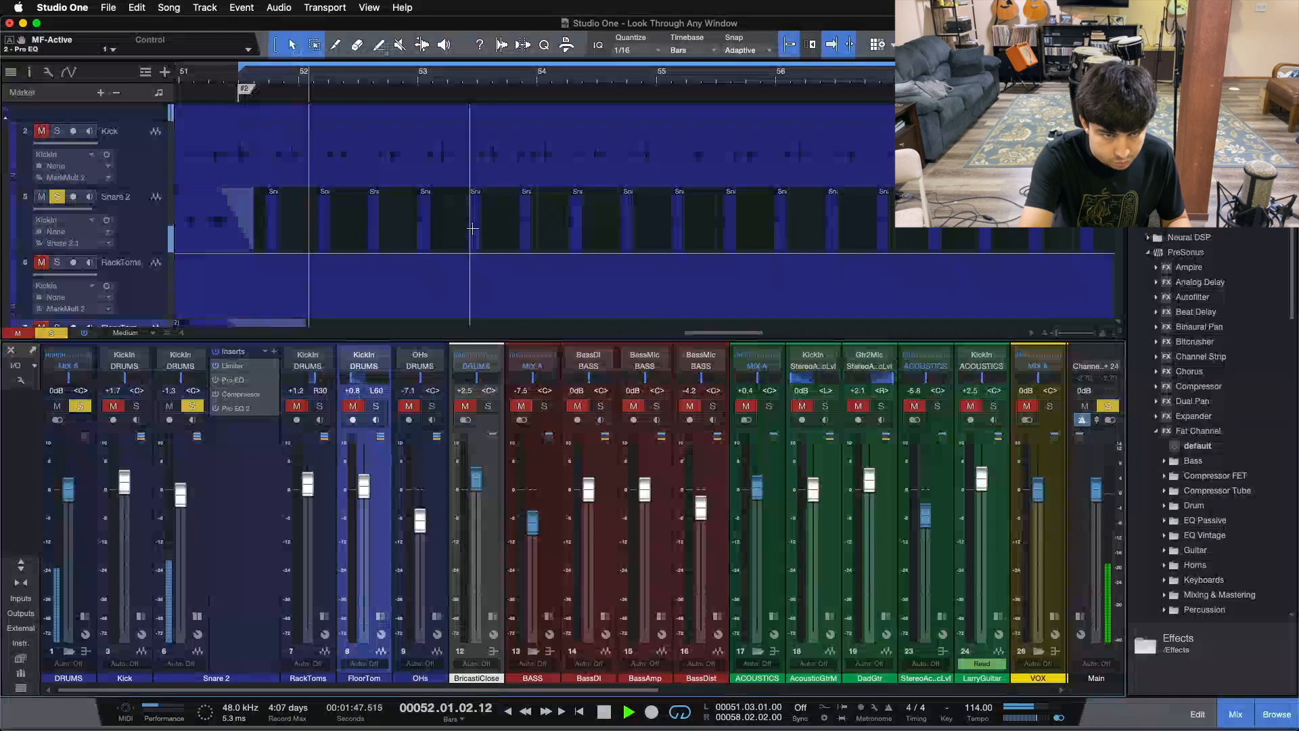
{"action": "key", "text": "space"}
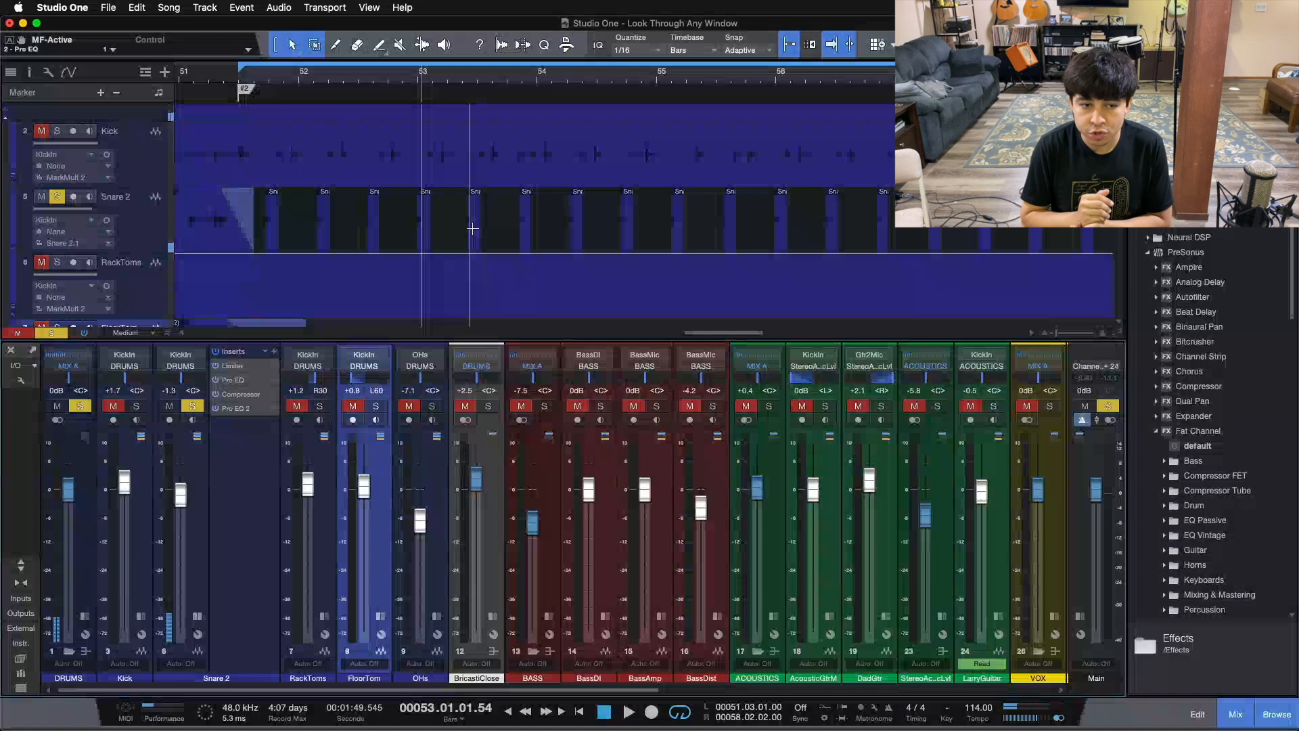